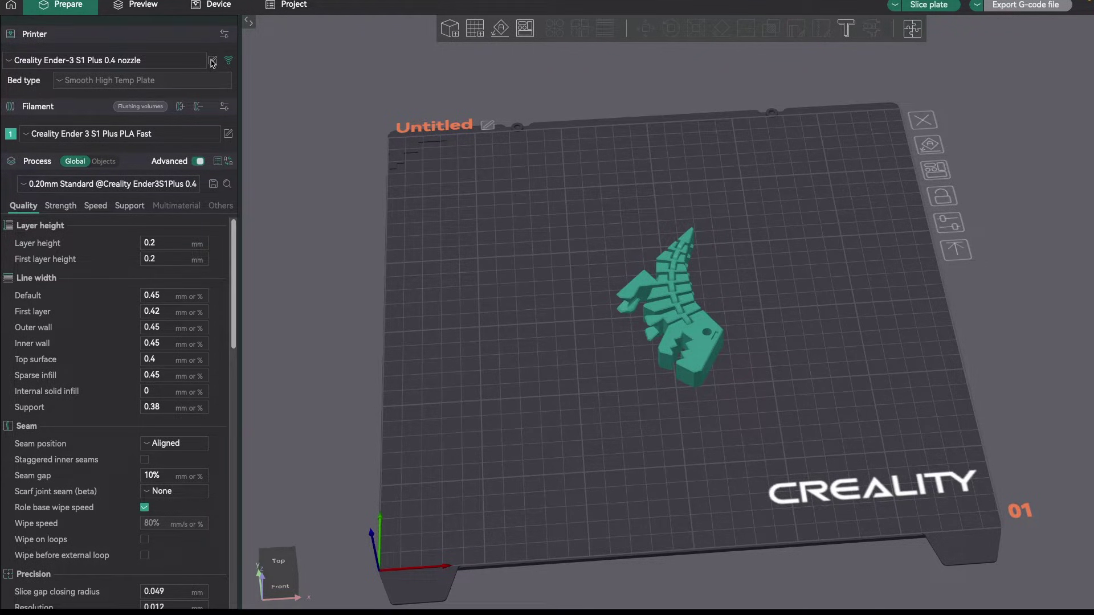
# Step: Open the printer profile's Machine G-code page to view its start and end G-code scripts
pyautogui.click(213, 60)
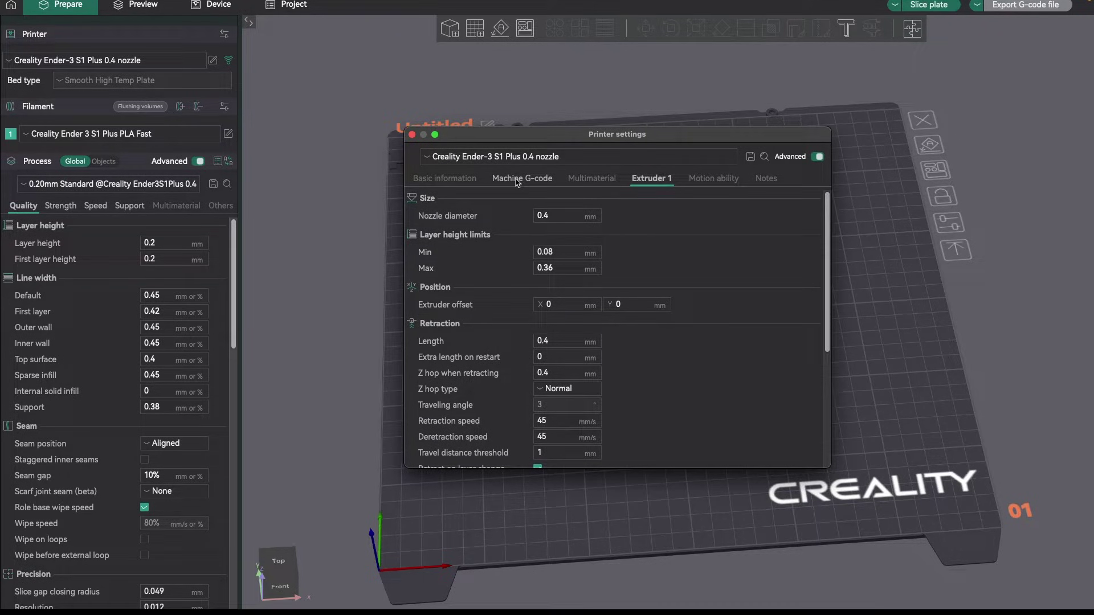
pyautogui.click(504, 179)
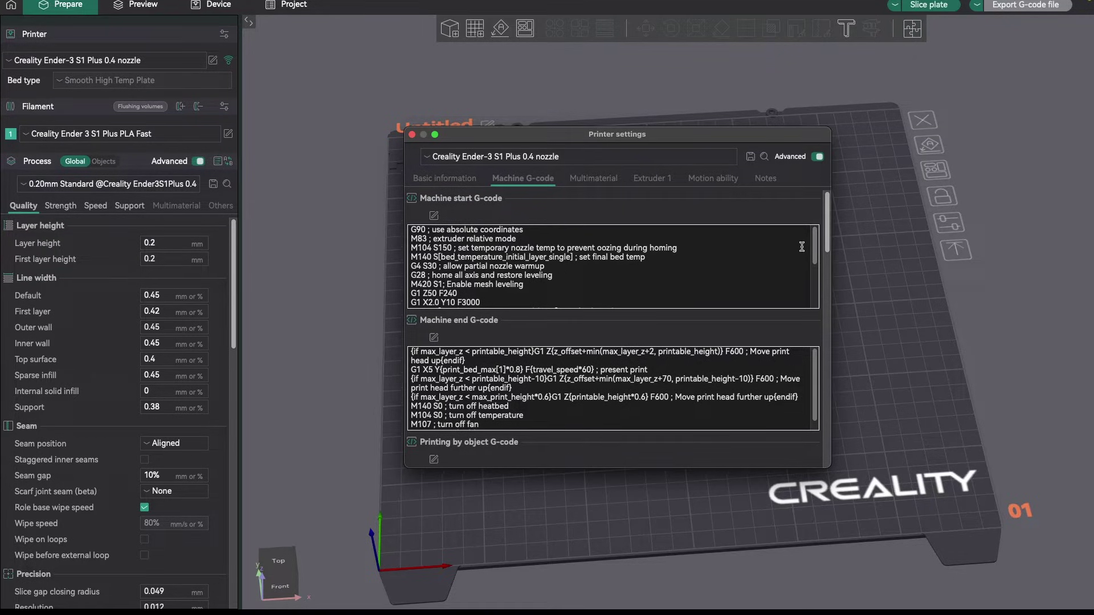
pyautogui.scroll(-10, 828, 239)
pyautogui.scroll(10, 814, 243)
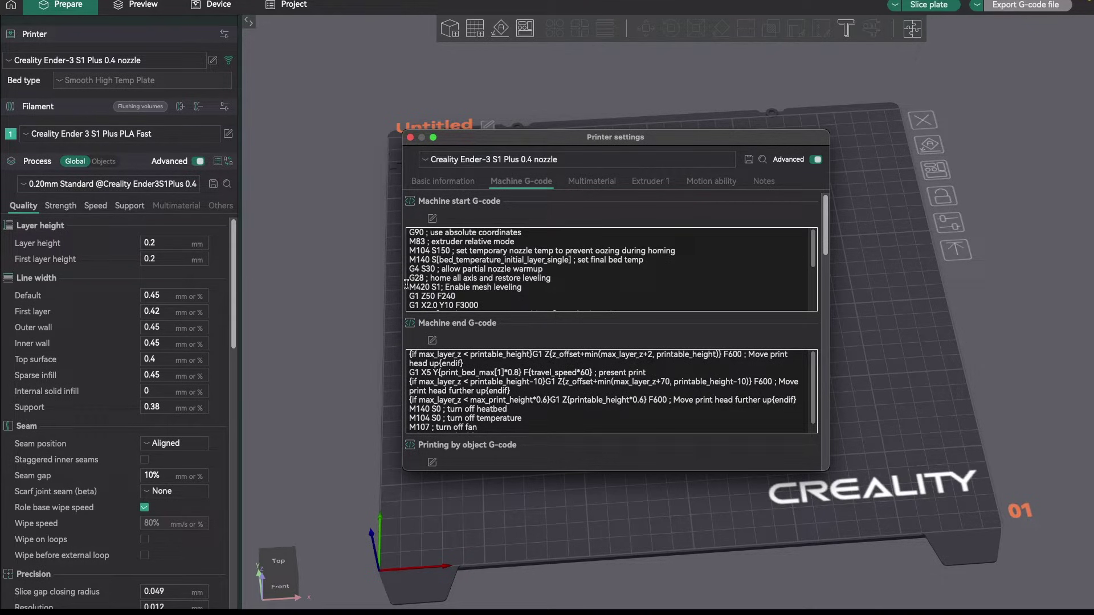
# Step: Replace the M420 S1 line in the machine start G-code with 'G29 ; Probe the bed'
pyautogui.moveTo(408, 287); pyautogui.dragTo(526, 288)
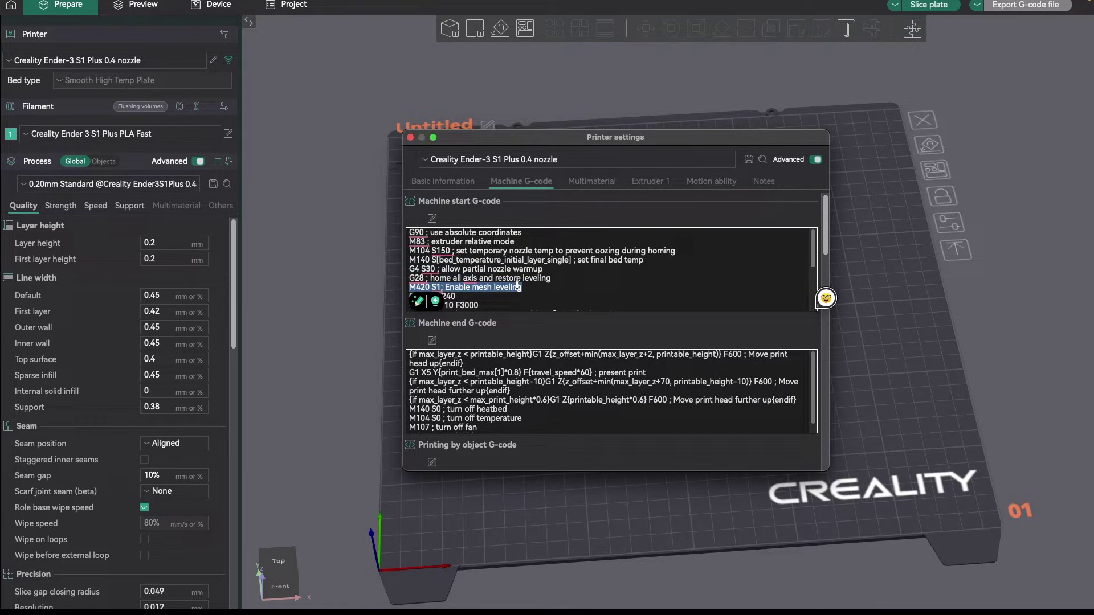
pyautogui.click(522, 286)
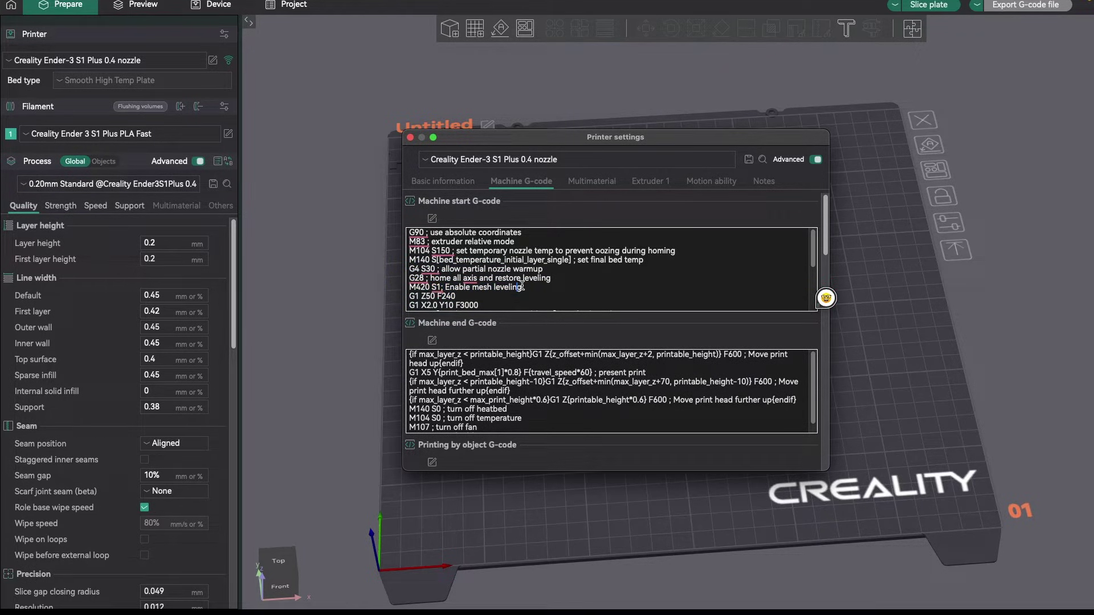
pyautogui.moveTo(520, 286); pyautogui.dragTo(397, 289)
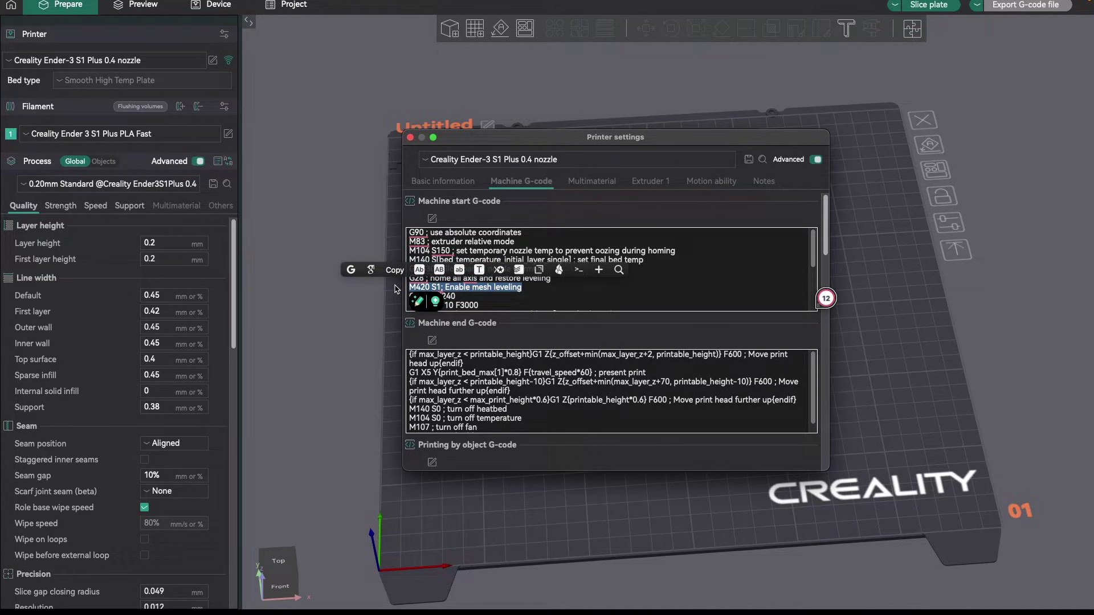
pyautogui.write('G')
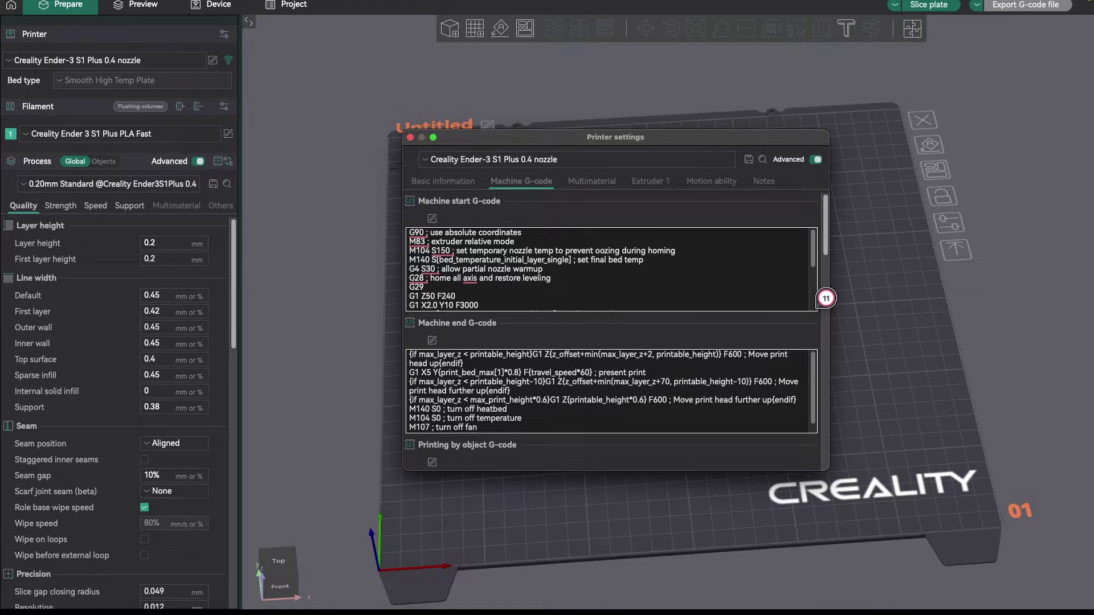
pyautogui.write('29 ; Probe the bed')
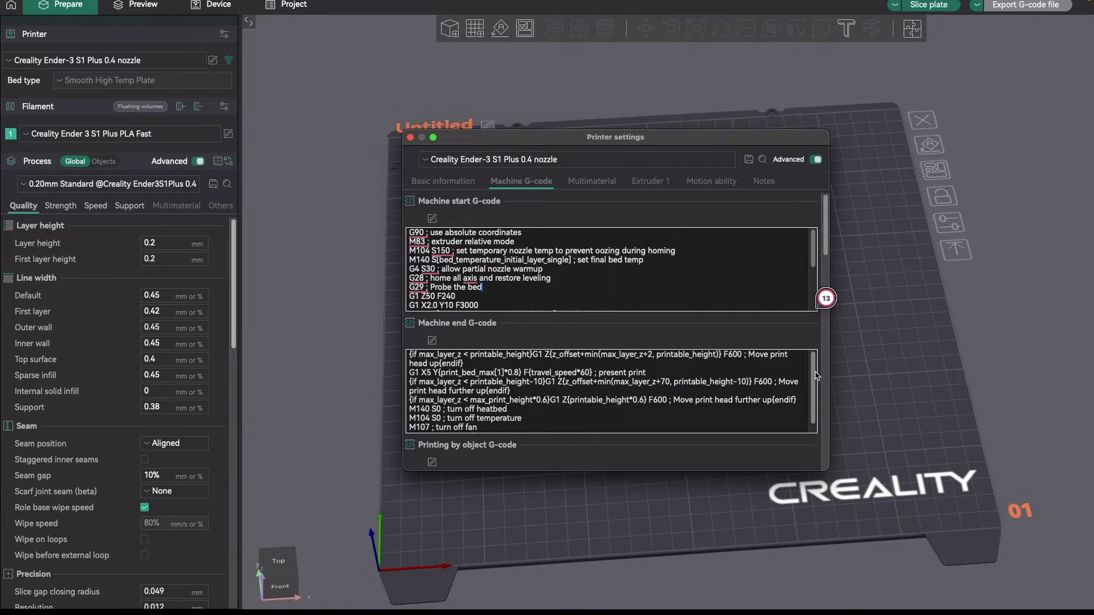
pyautogui.scroll(-1, 815, 376)
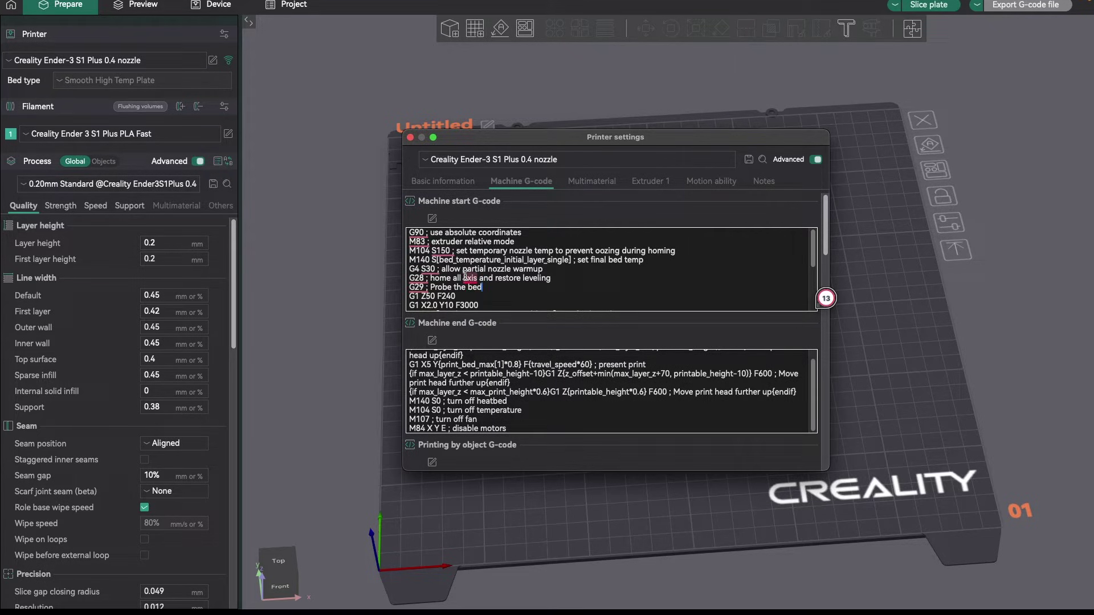
pyautogui.moveTo(464, 276)
# Step: Insert a new first line in the start G-code with an author-name comment
pyautogui.click(410, 233)
pyautogui.press('Return')
pyautogui.click(421, 232)
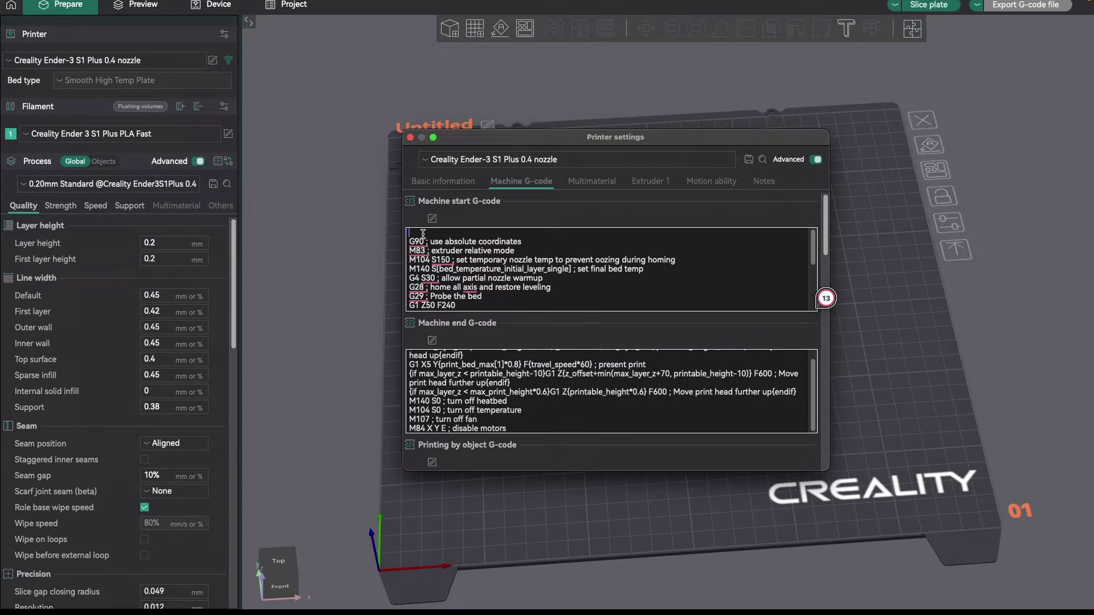
pyautogui.write('; Mike')
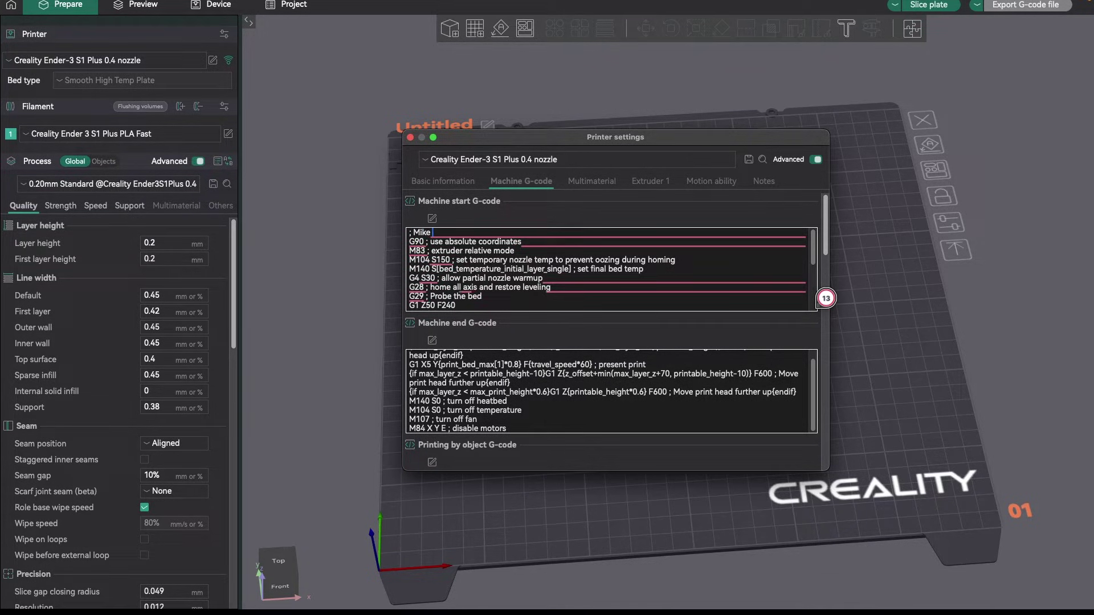
pyautogui.write(' Wilson M3DP')
# Step: Save the modified printer profile as a new preset named 'Sample'
pyautogui.click(748, 160)
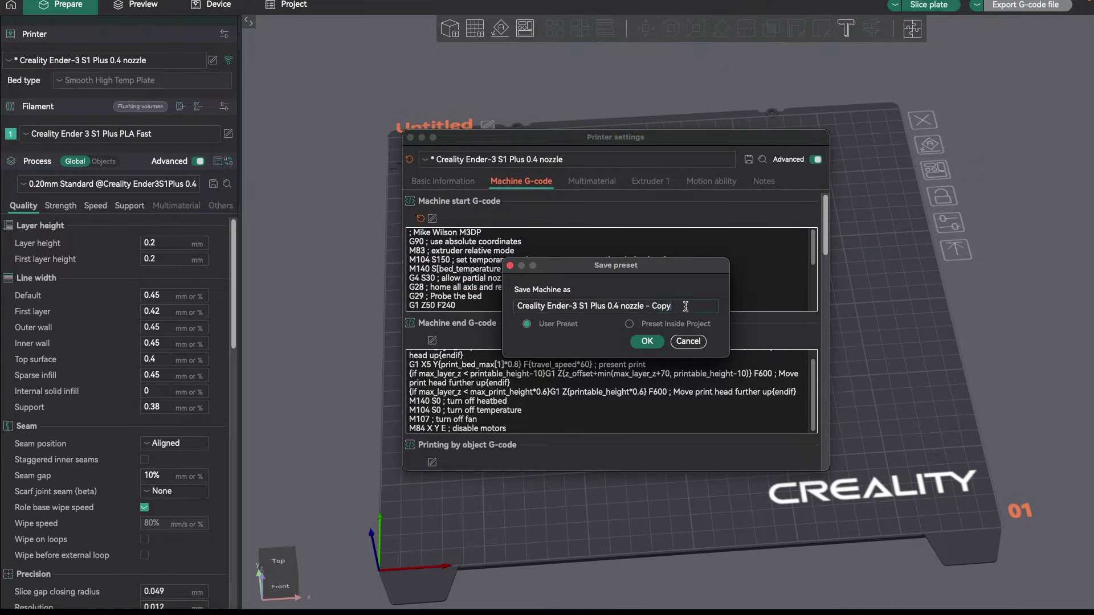
pyautogui.moveTo(683, 307); pyautogui.dragTo(424, 298)
pyautogui.write('Sample')
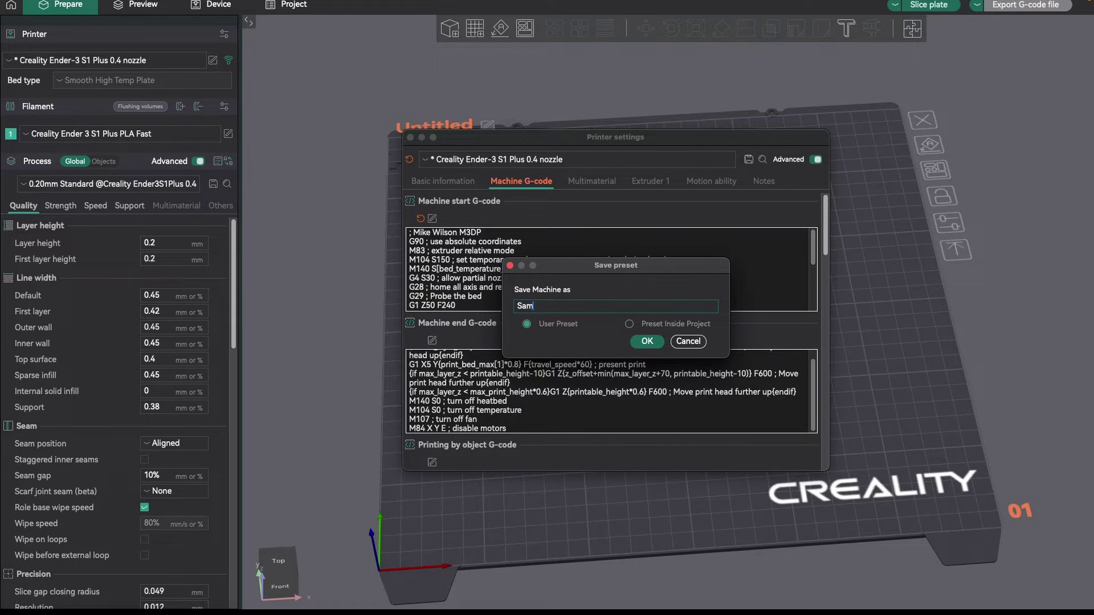
pyautogui.click(648, 341)
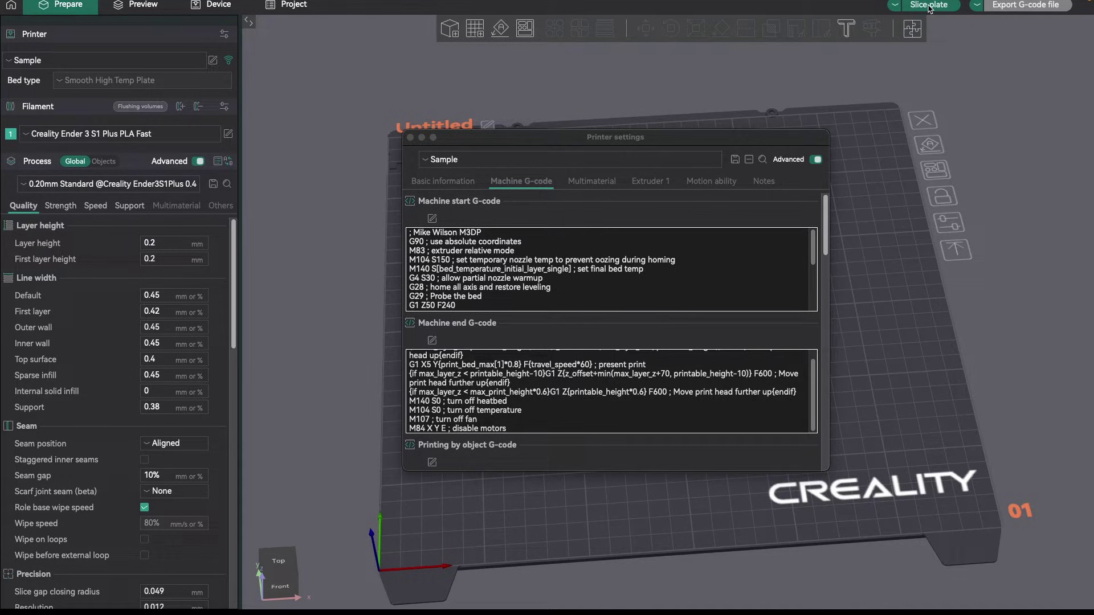
# Step: Slice the plate and export its G-code to Downloads as Flexi-Rex-improved_PLA_1h59m.gcode
pyautogui.click(410, 138)
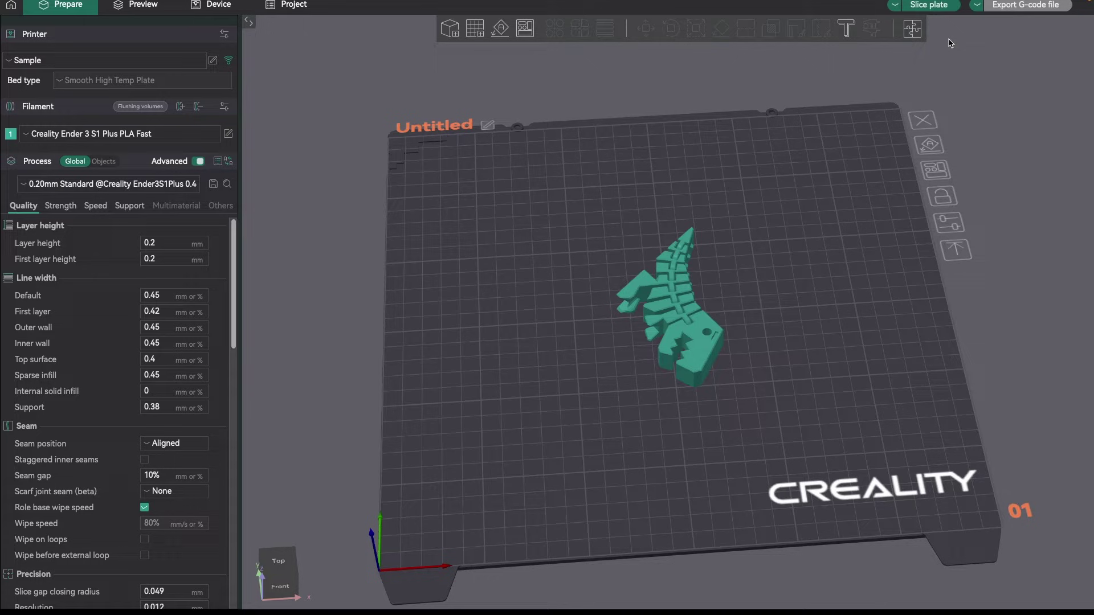
pyautogui.click(930, 5)
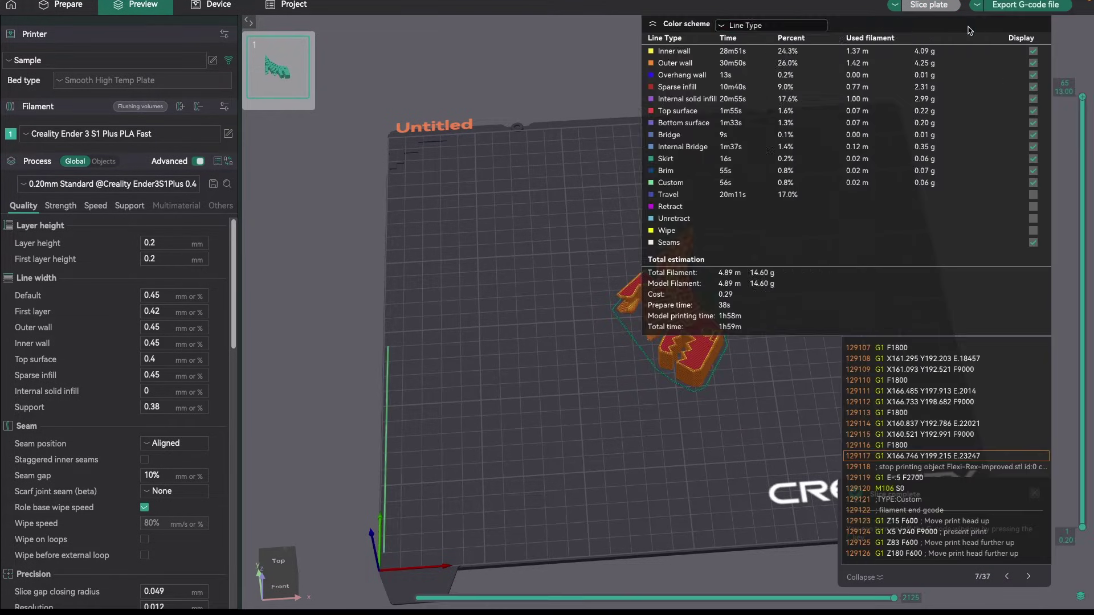
pyautogui.click(1023, 5)
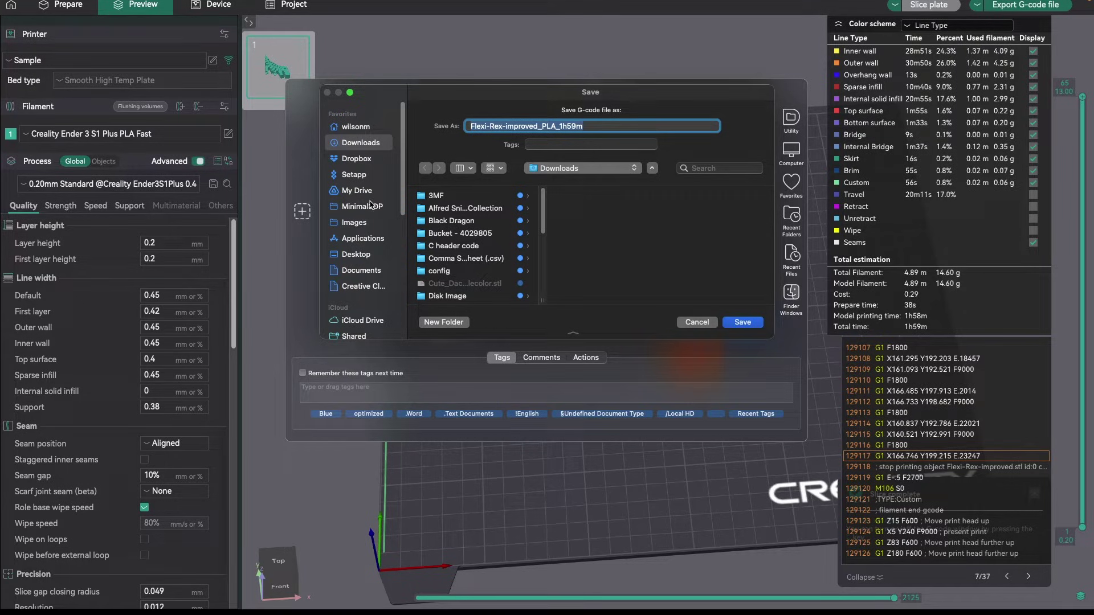
pyautogui.scroll(-1, 368, 253)
pyautogui.click(366, 128)
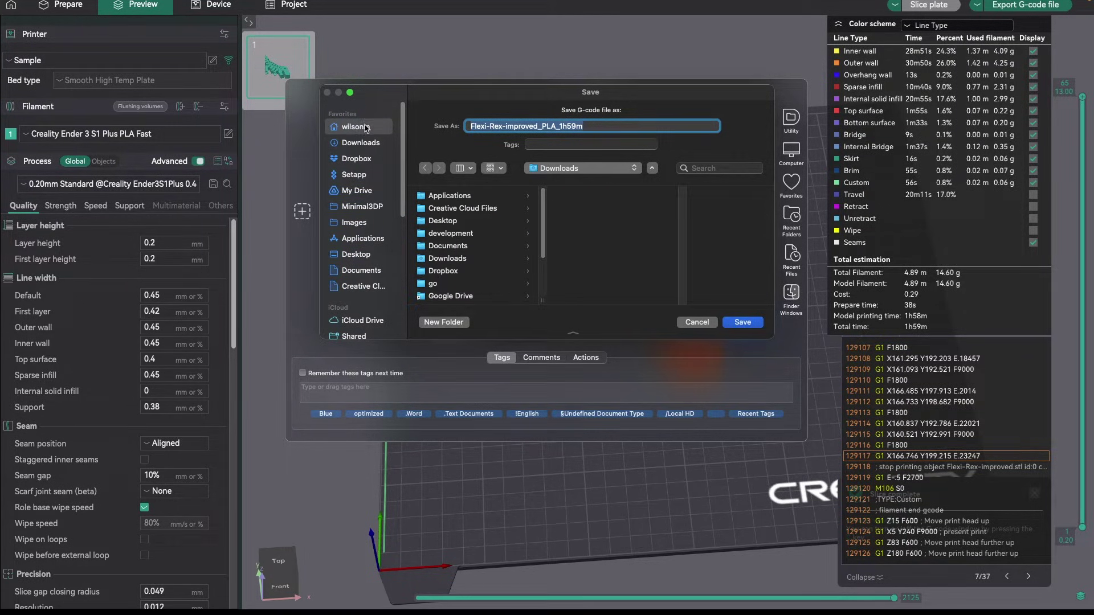
pyautogui.click(365, 143)
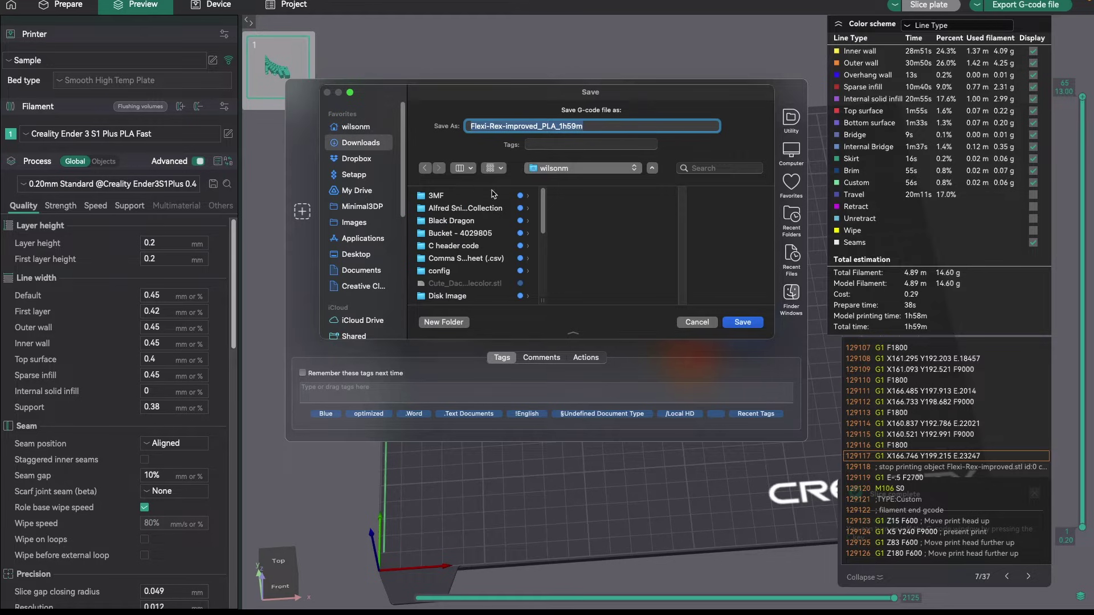
pyautogui.click(742, 323)
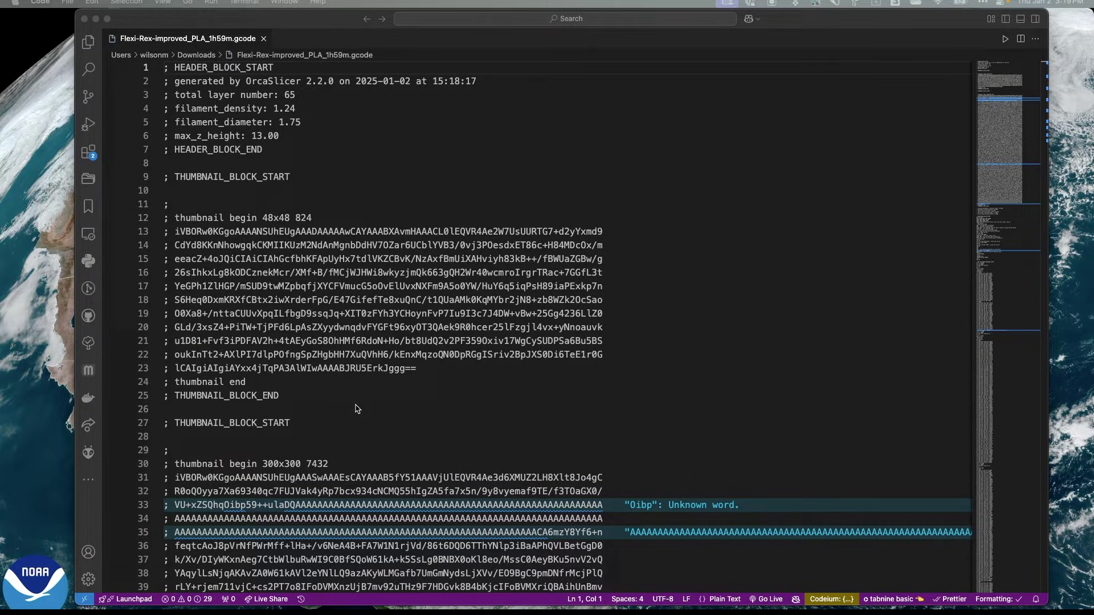
# Step: Find the ;TYPE:Custom start block and select lines 144–151, from the author comment to G29
pyautogui.scroll(-1, 260, 370)
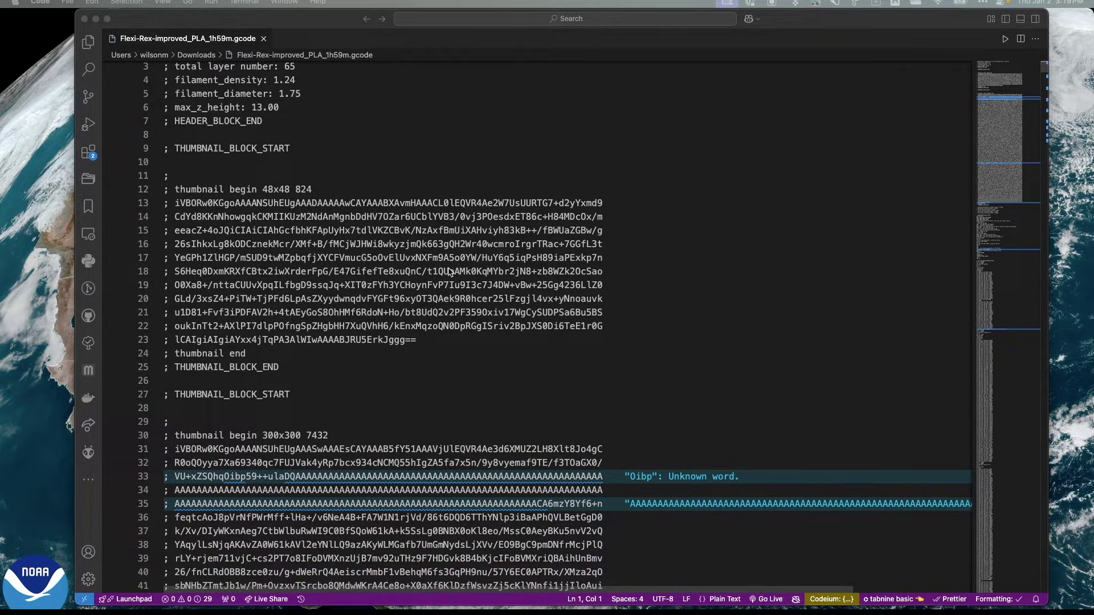
pyautogui.scroll(-3, 305, 297)
pyautogui.scroll(4, 303, 296)
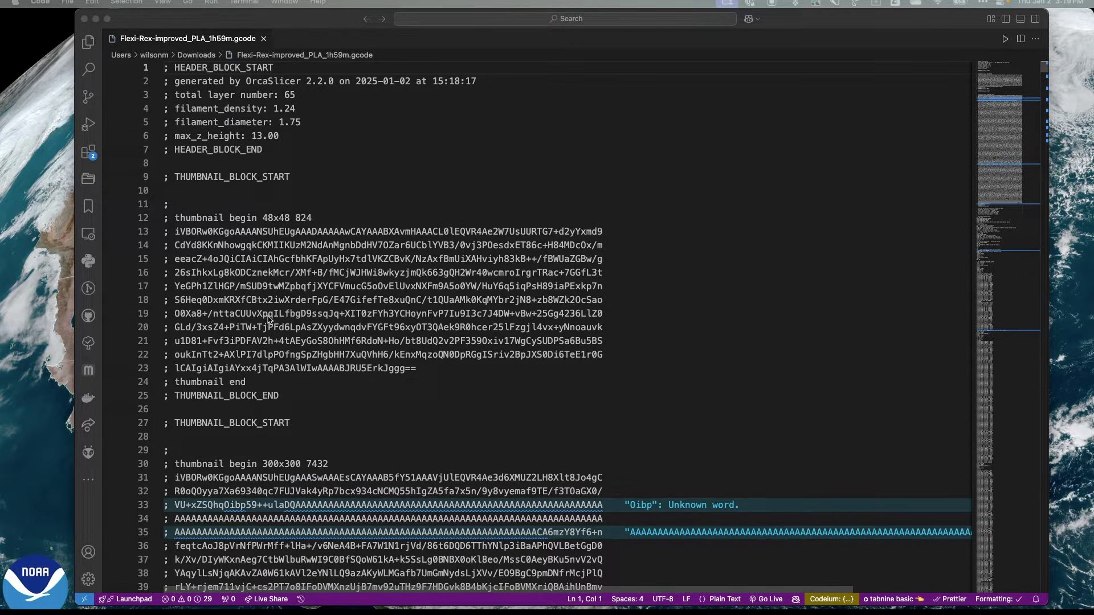
pyautogui.scroll(-5, 282, 326)
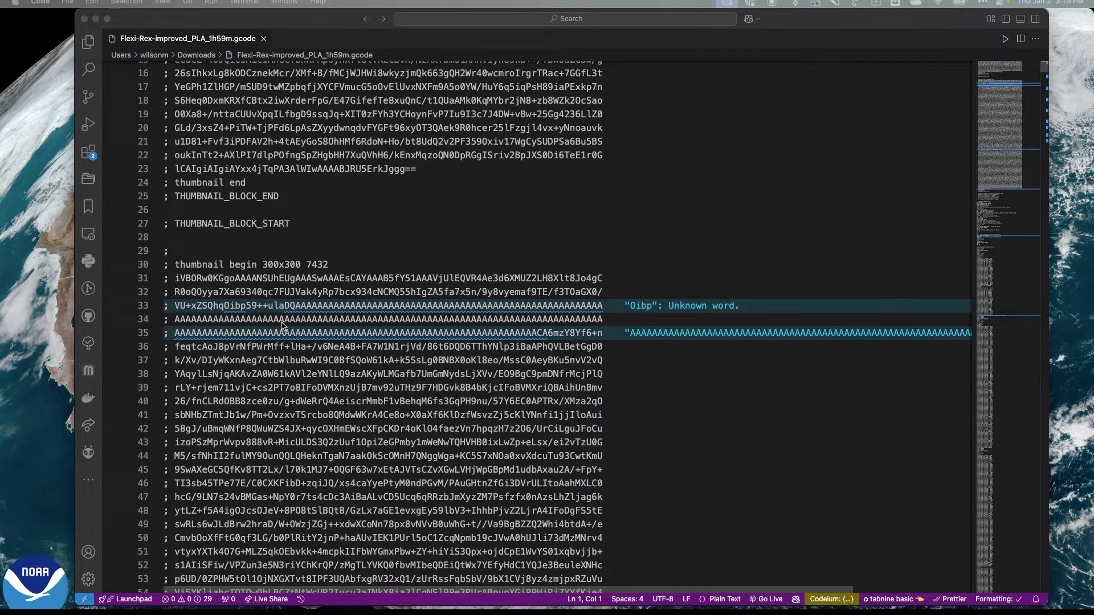
pyautogui.scroll(-20, 282, 326)
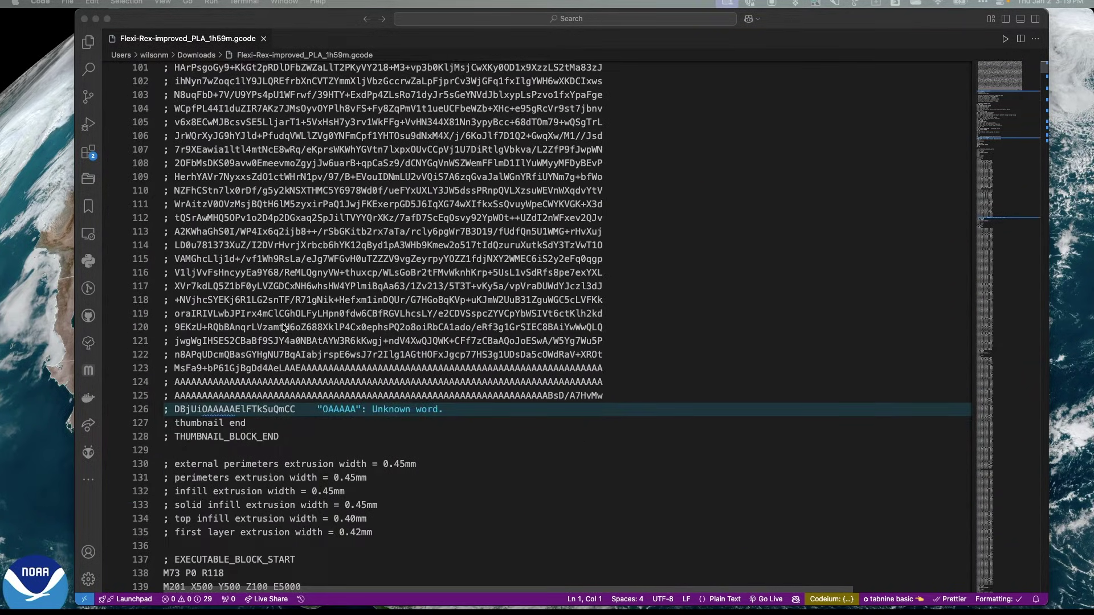
pyautogui.scroll(-4, 283, 327)
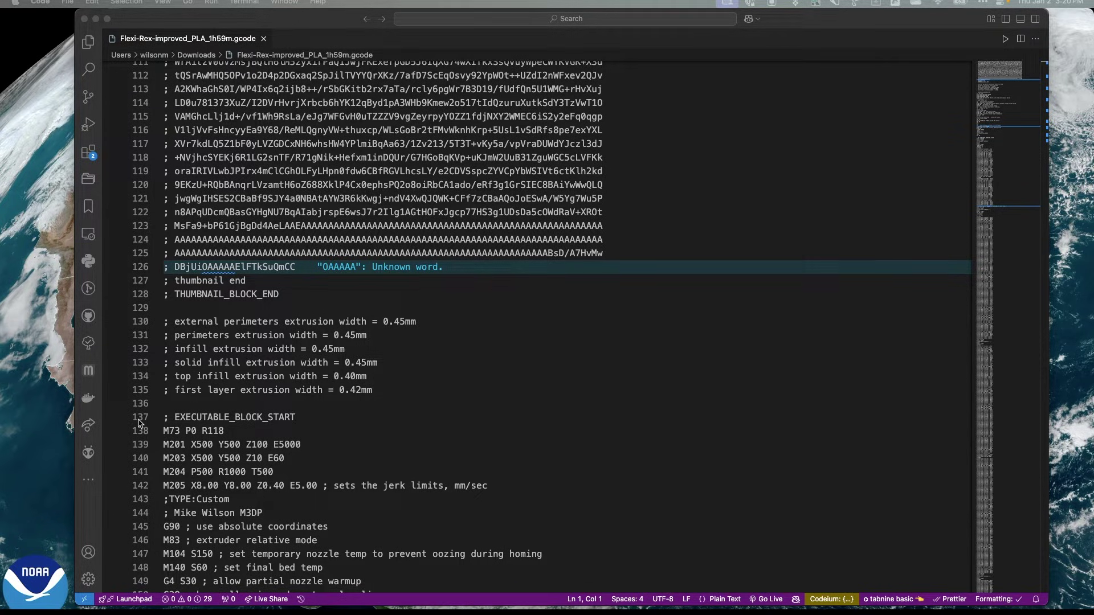
pyautogui.scroll(-1, 236, 417)
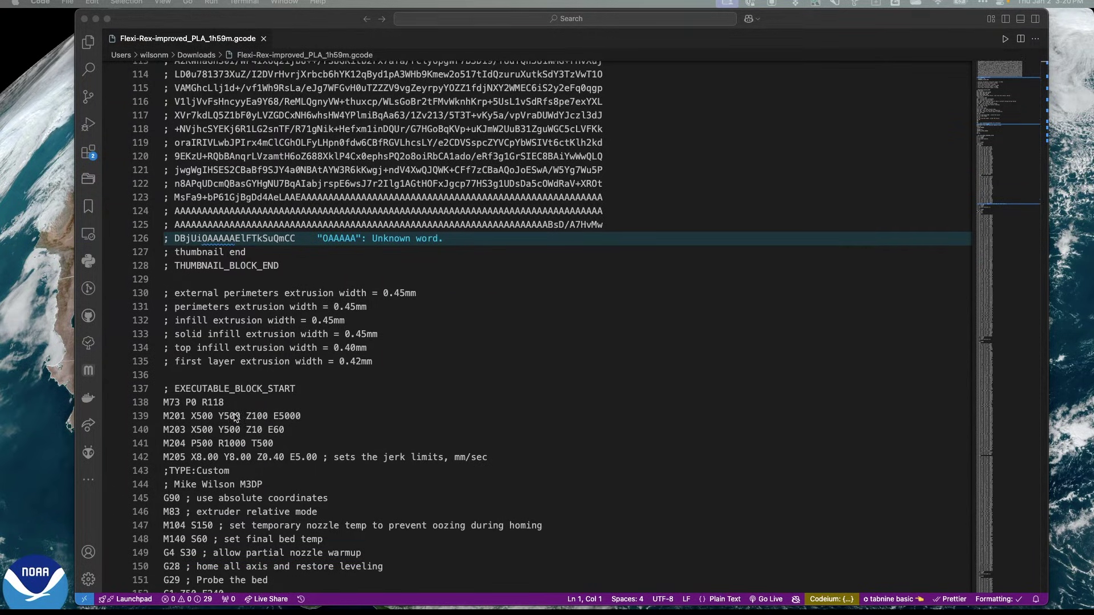
pyautogui.scroll(-2, 235, 417)
pyautogui.scroll(-2, 200, 273)
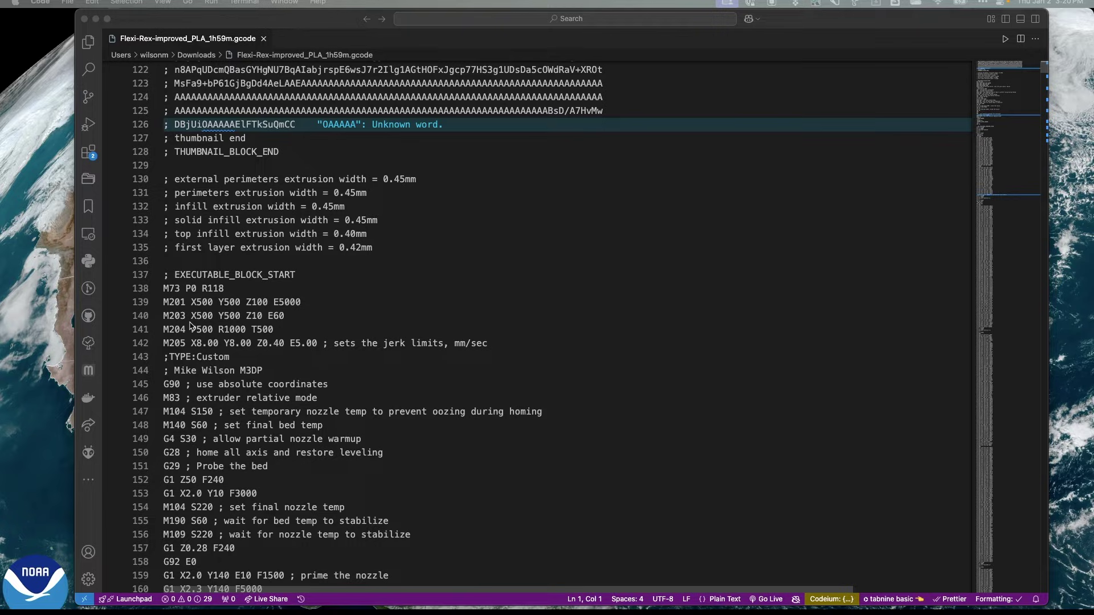
pyautogui.click(169, 356)
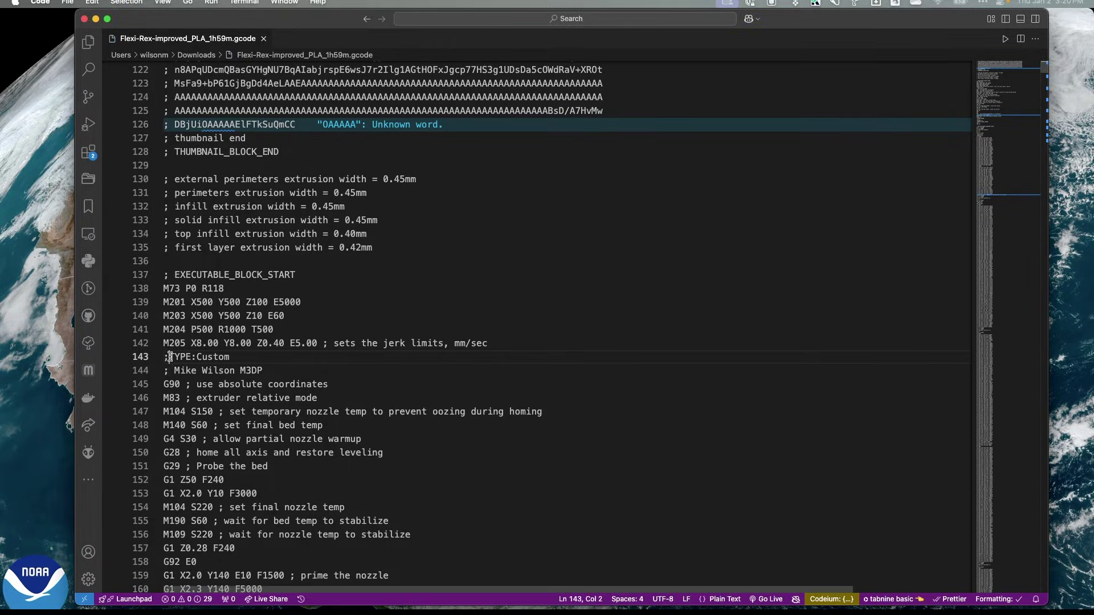
pyautogui.moveTo(175, 371); pyautogui.dragTo(317, 365)
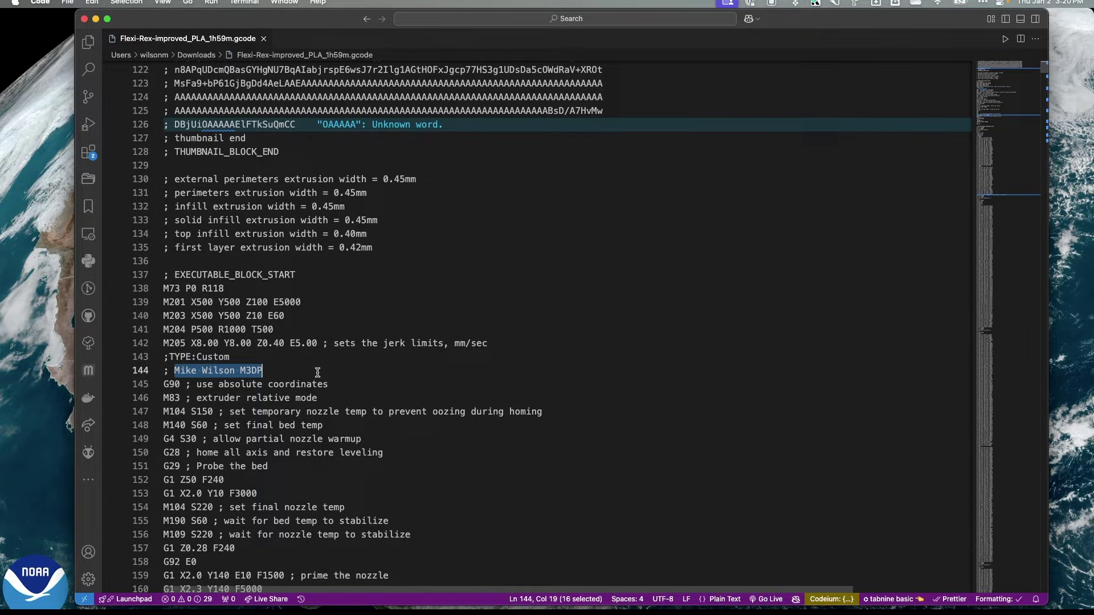
pyautogui.click(189, 385)
pyautogui.moveTo(164, 370); pyautogui.dragTo(288, 469)
# Step: Deselect the start code lines and scroll further down through the G-code
pyautogui.scroll(-2, 287, 469)
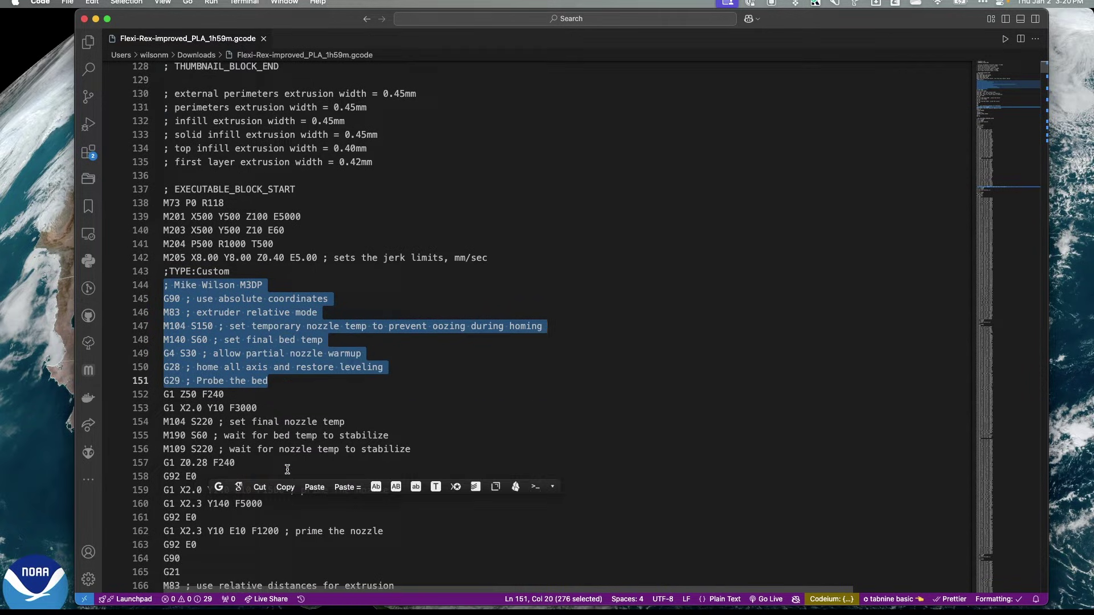
pyautogui.scroll(-3, 288, 461)
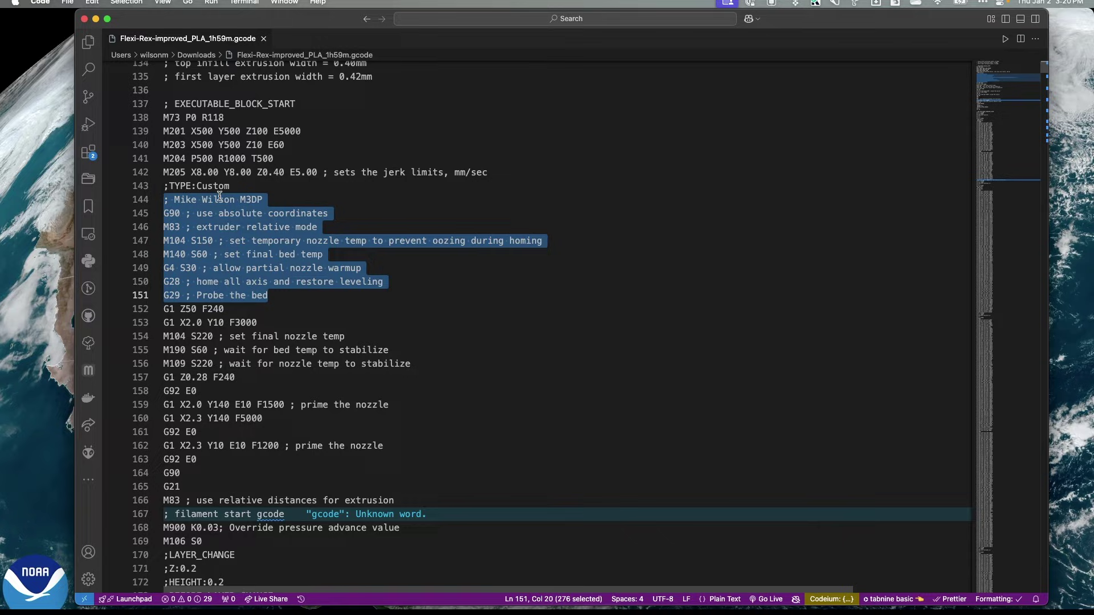
pyautogui.click(213, 294)
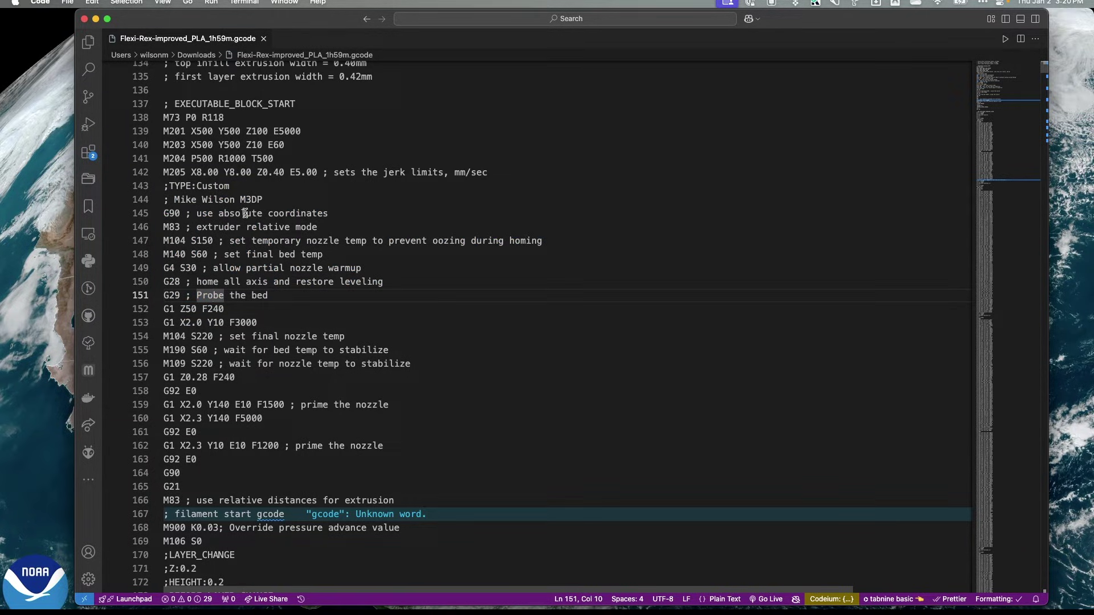
pyautogui.scroll(-2, 238, 278)
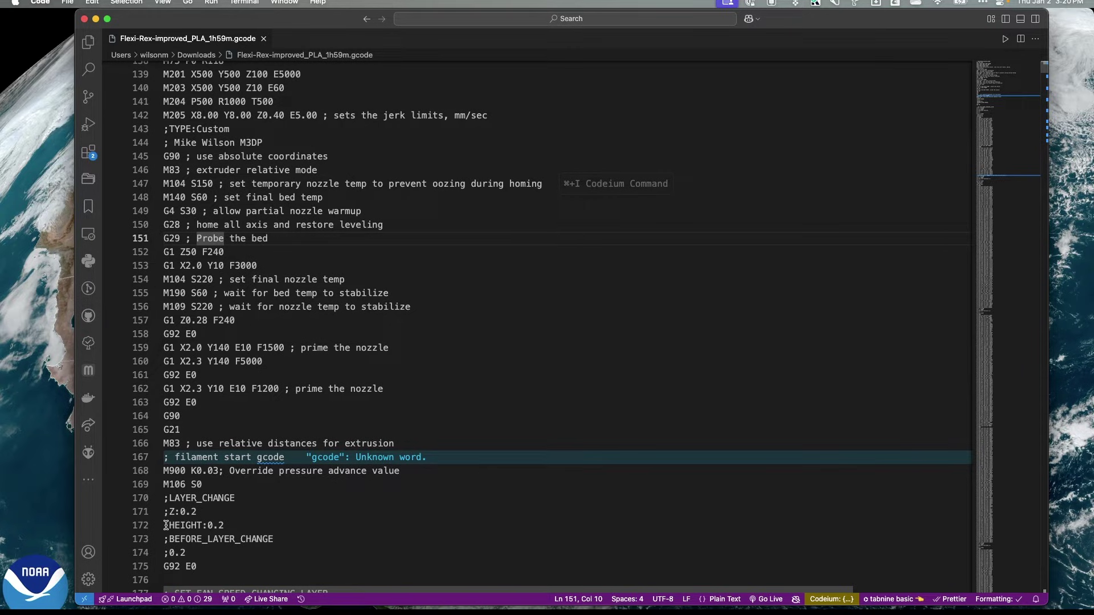
pyautogui.scroll(10, 222, 427)
pyautogui.scroll(-20, 224, 427)
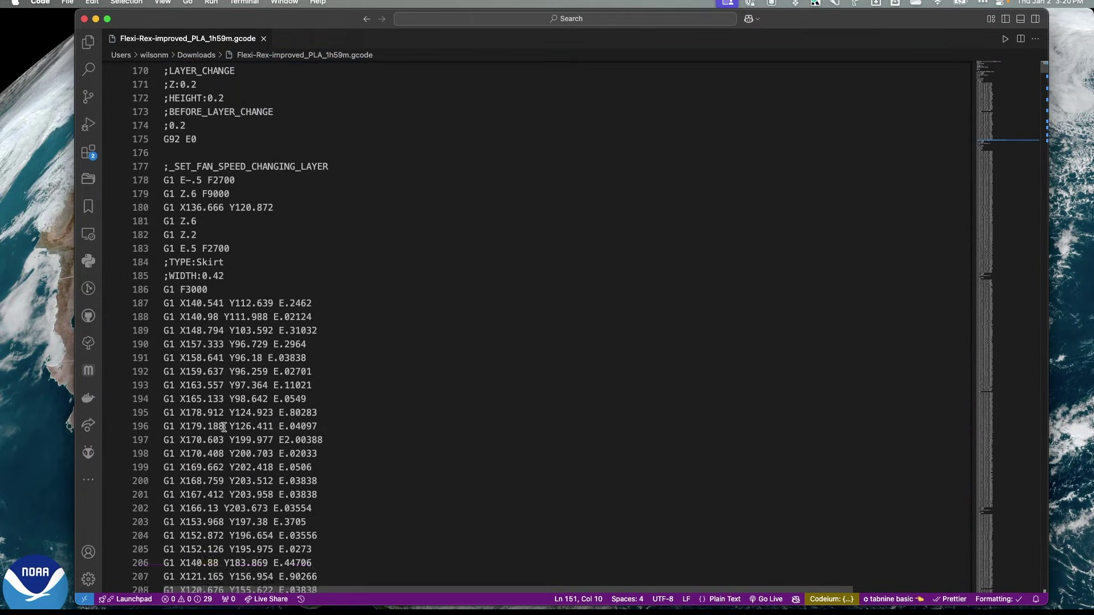
pyautogui.scroll(-20, 224, 428)
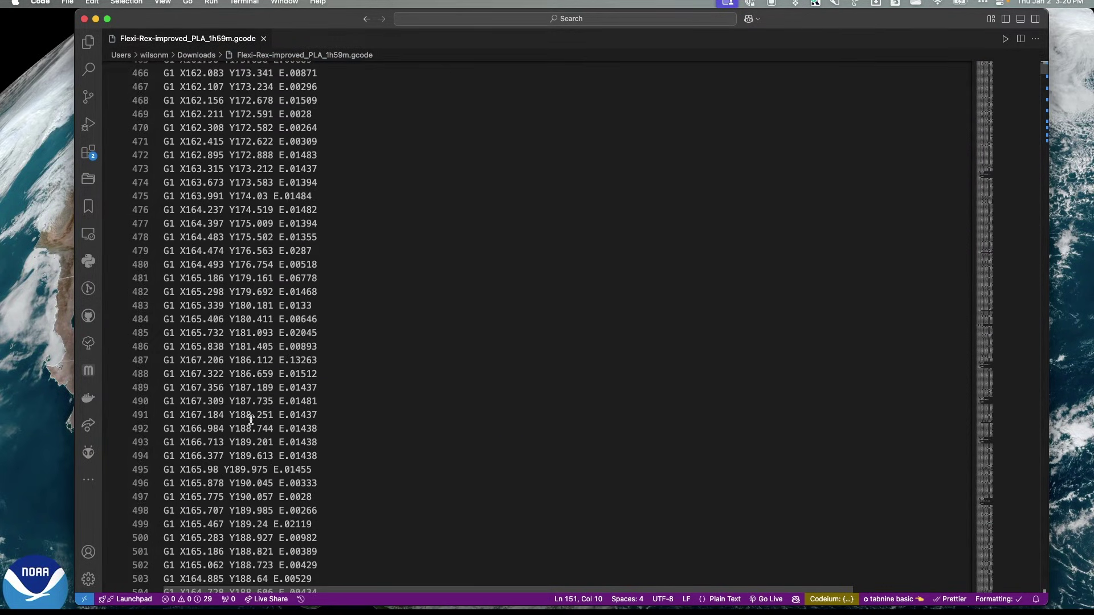
pyautogui.scroll(-10, 251, 420)
pyautogui.scroll(-13, 1040, 85)
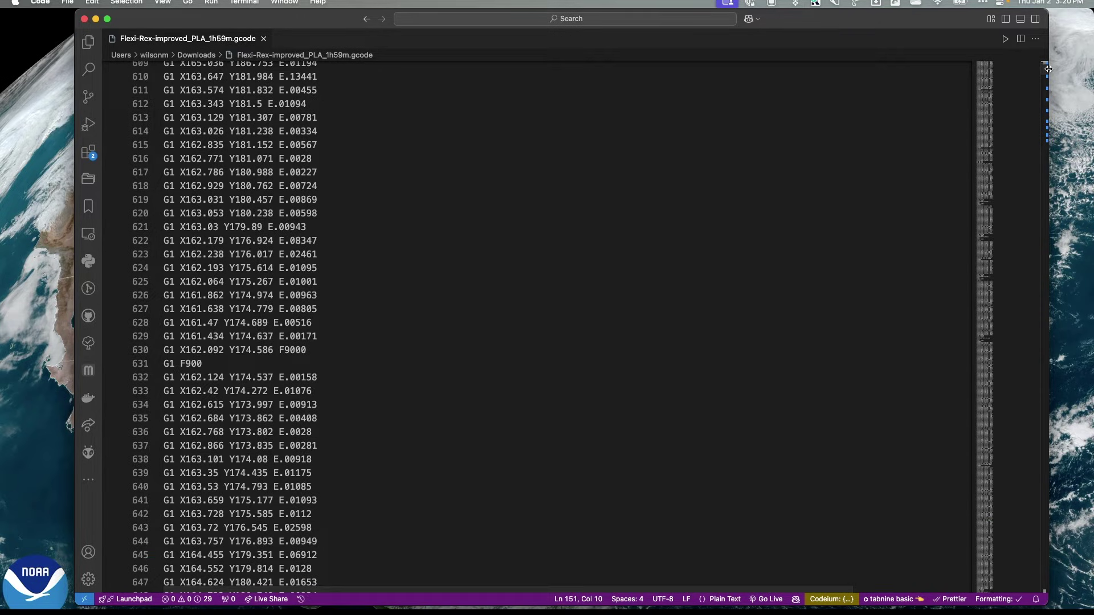
pyautogui.moveTo(1046, 68); pyautogui.dragTo(1046, 590)
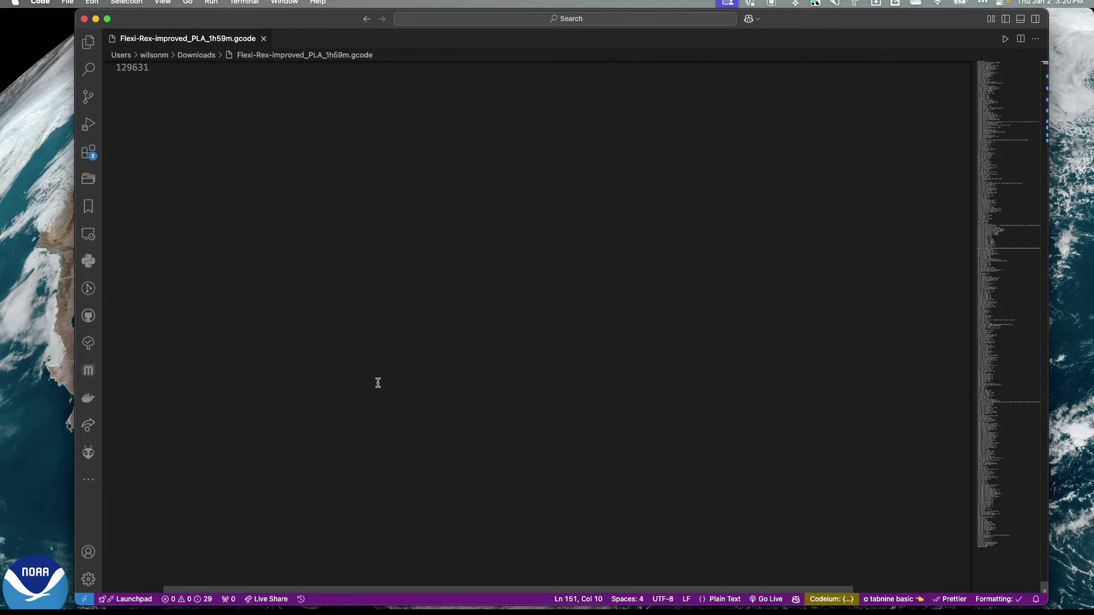
pyautogui.scroll(10, 378, 382)
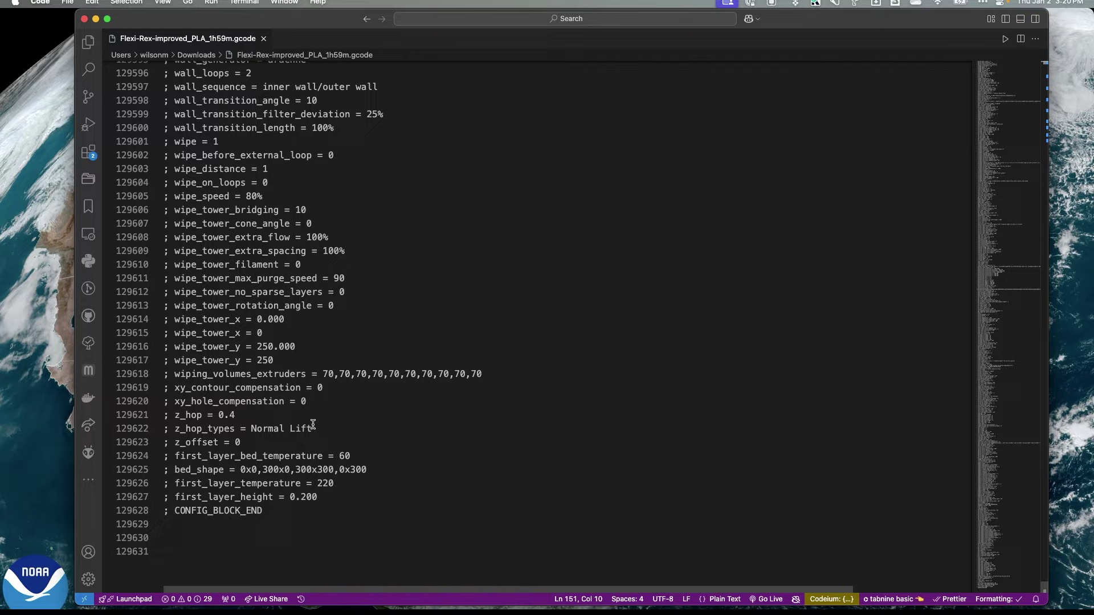
pyautogui.scroll(3, 312, 425)
pyautogui.scroll(18, 288, 336)
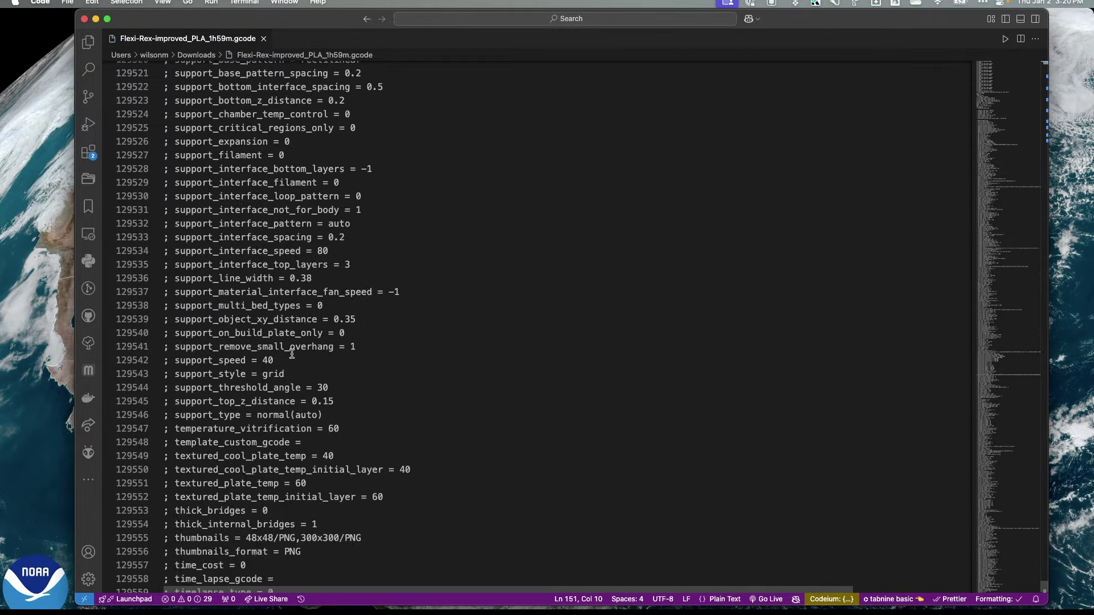
pyautogui.scroll(20, 292, 353)
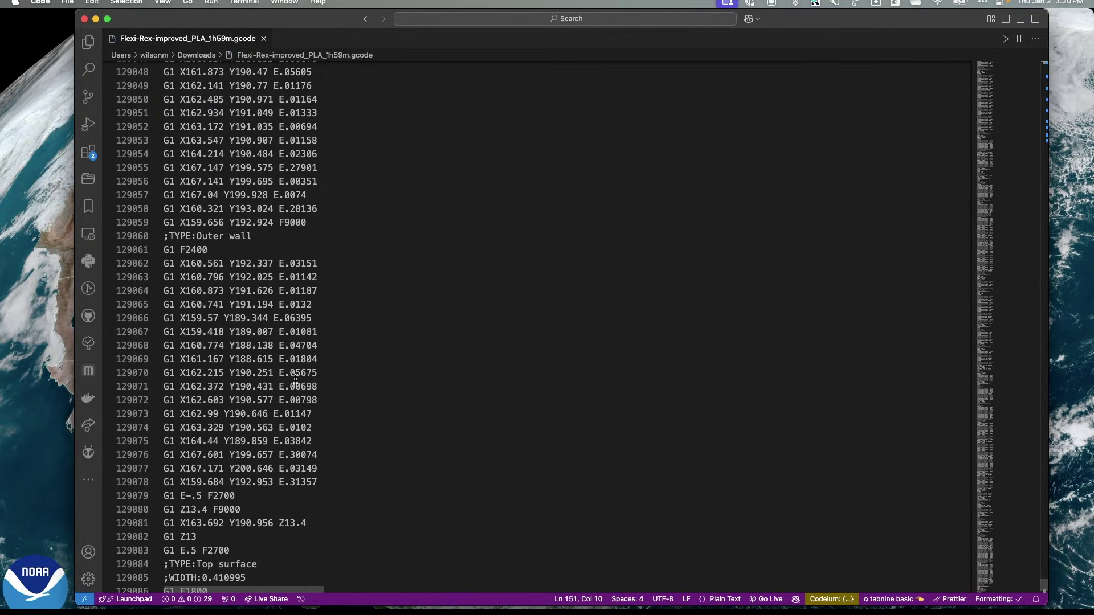
pyautogui.scroll(-19, 295, 379)
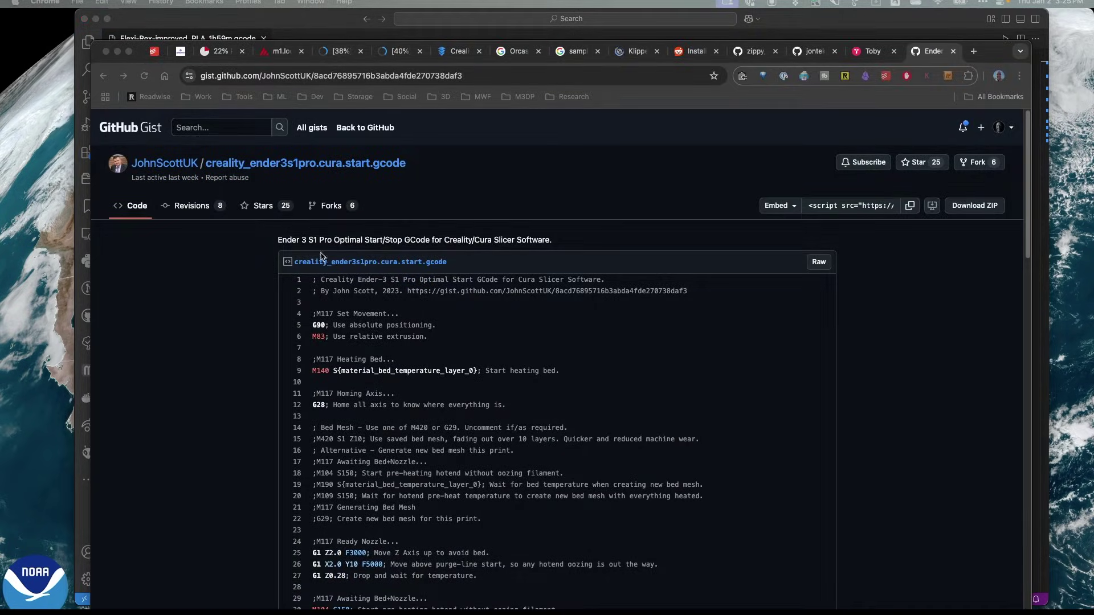
# Step: Scroll through the Ender 3 S1 Pro gist's Creality and Sonic Pad start/end G-code files
pyautogui.scroll(-2, 317, 419)
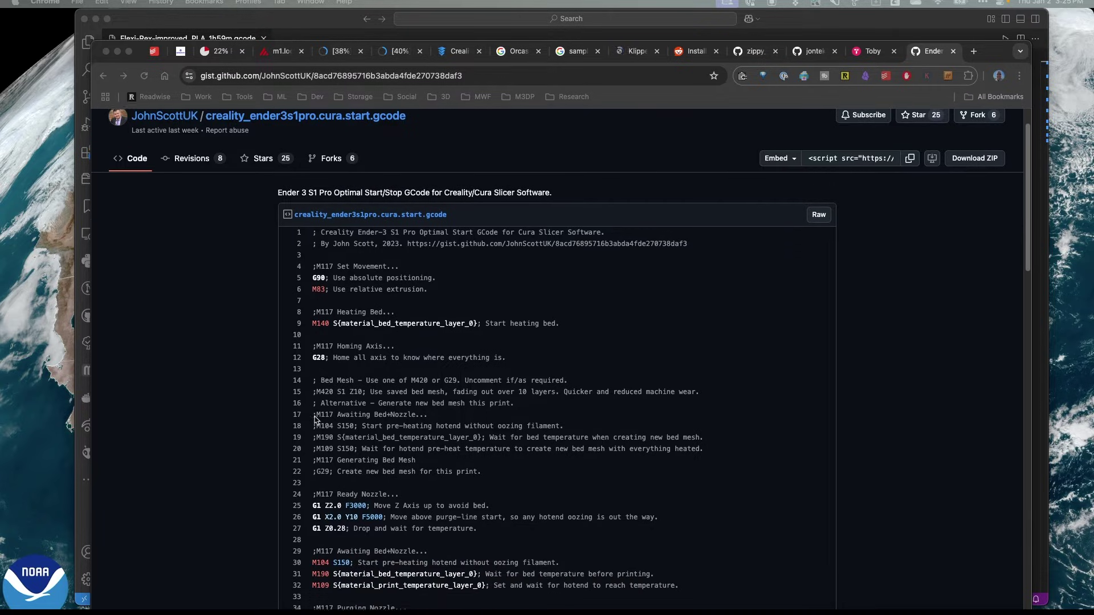
pyautogui.scroll(-2, 316, 419)
pyautogui.scroll(4, 397, 389)
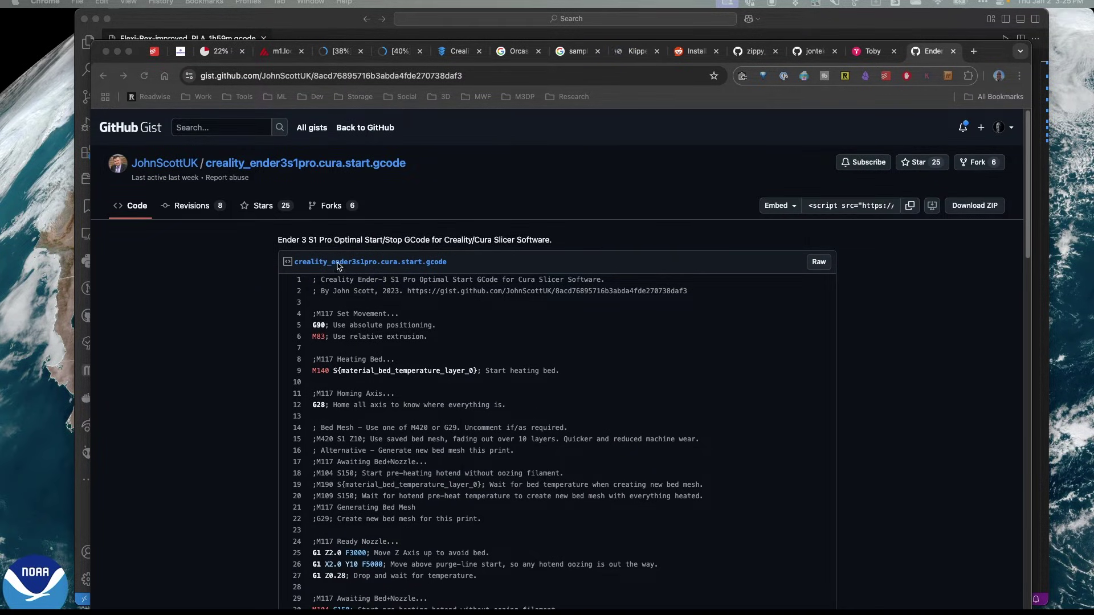
pyautogui.scroll(-1, 377, 285)
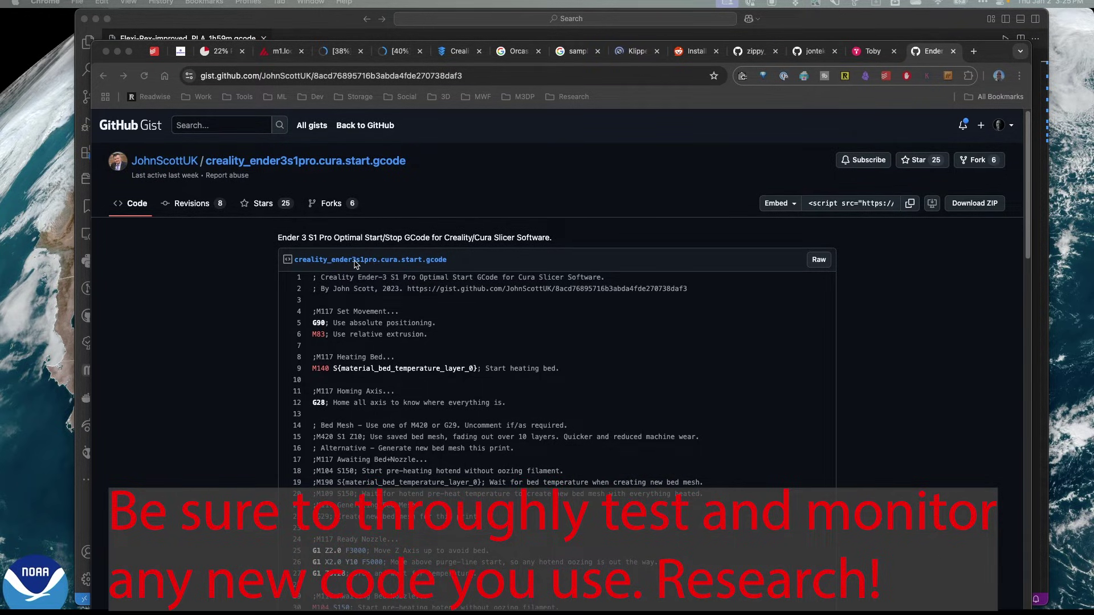
pyautogui.scroll(-5, 349, 312)
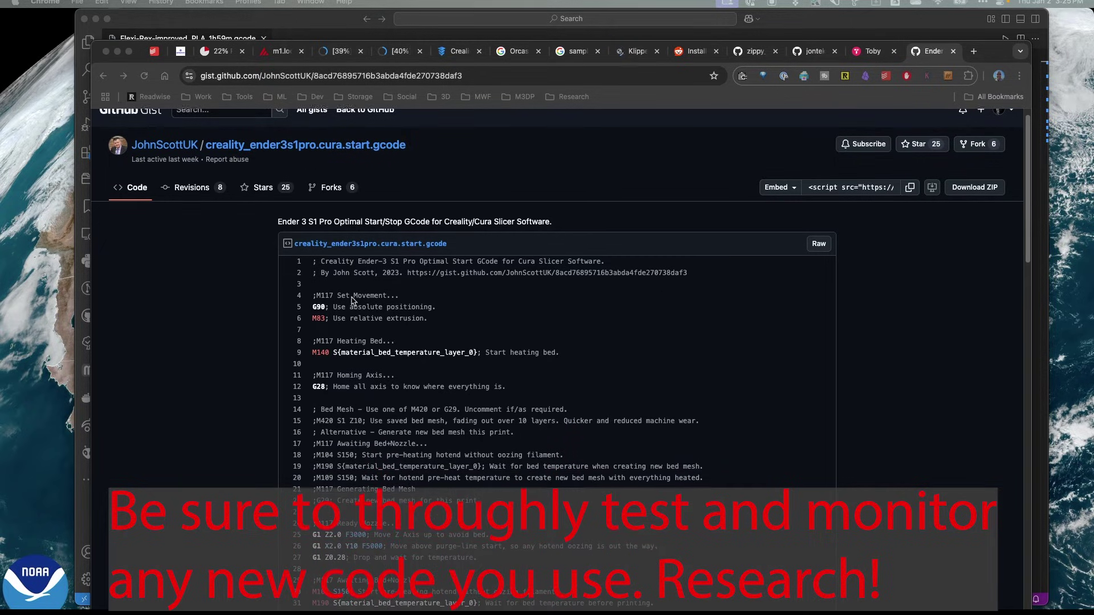
pyautogui.scroll(5, 393, 345)
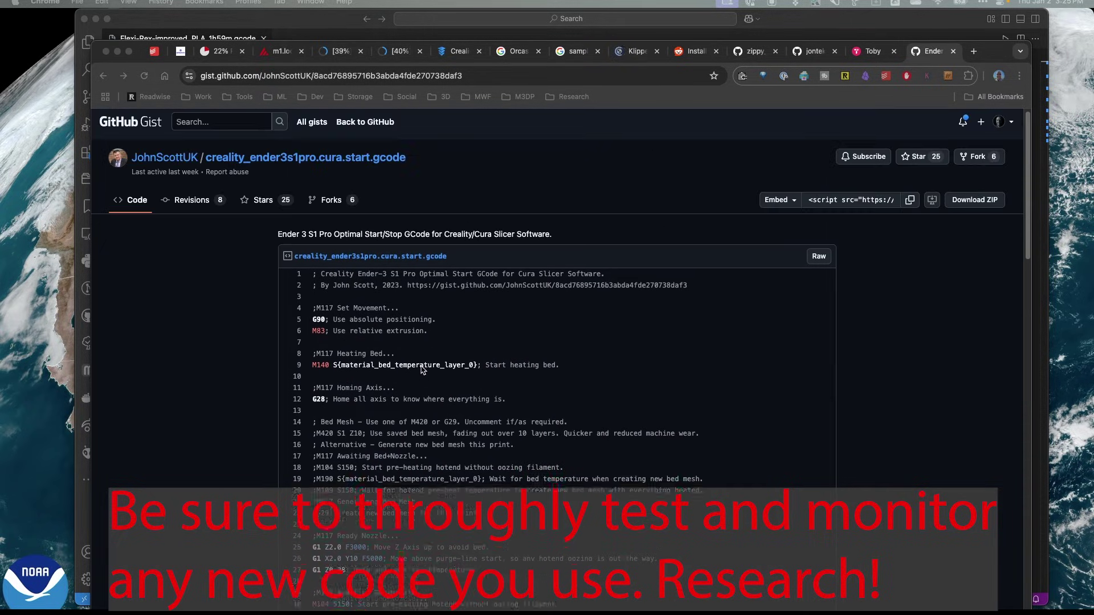
pyautogui.scroll(-5, 378, 387)
pyautogui.scroll(-3, 377, 388)
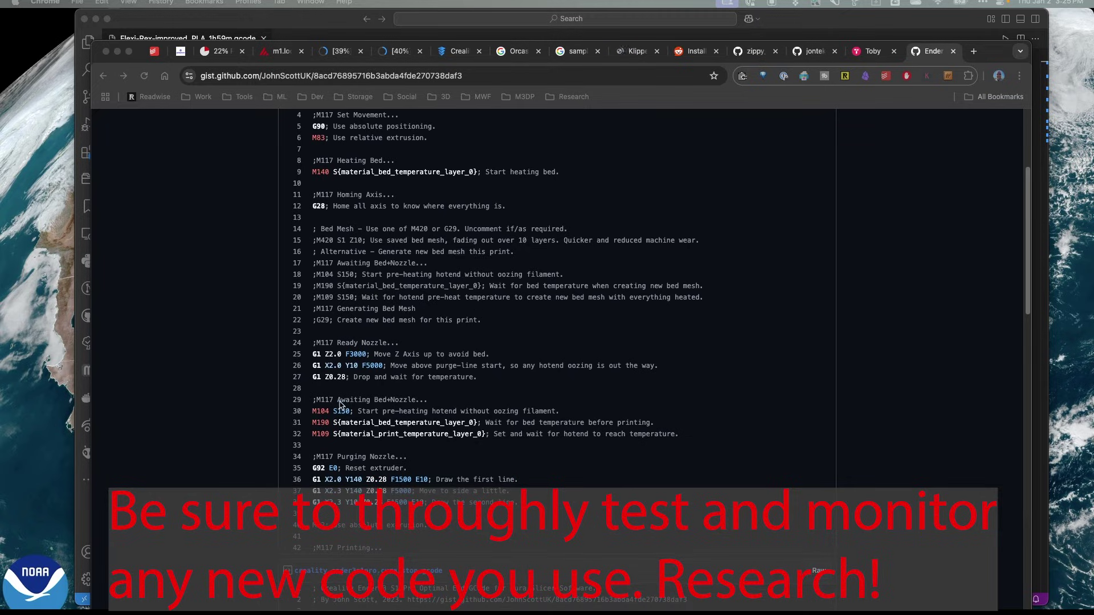
pyautogui.scroll(-3, 407, 418)
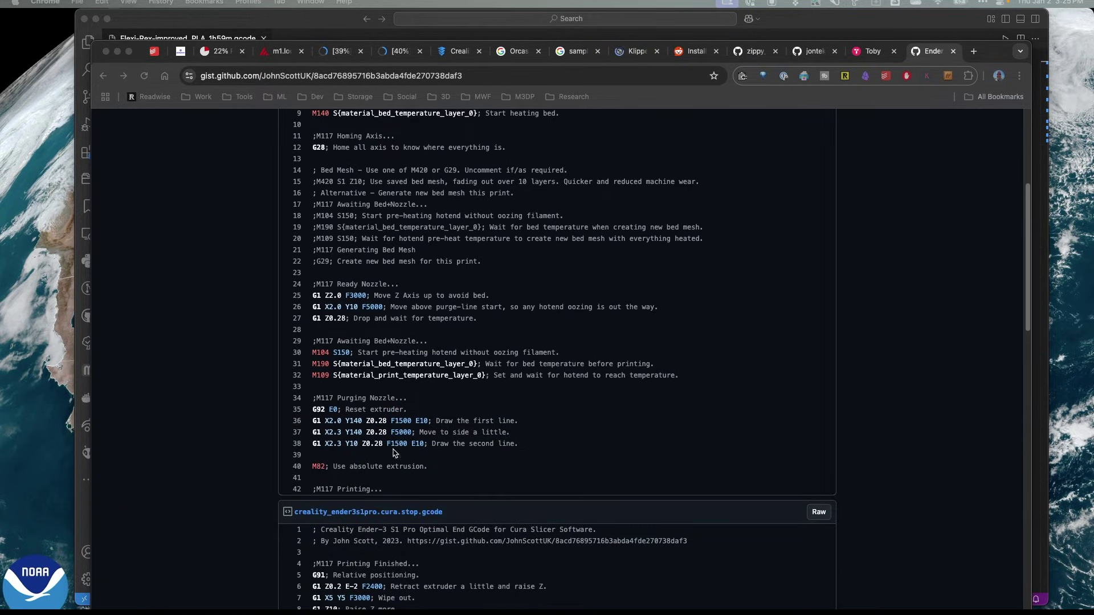
pyautogui.scroll(-3, 415, 387)
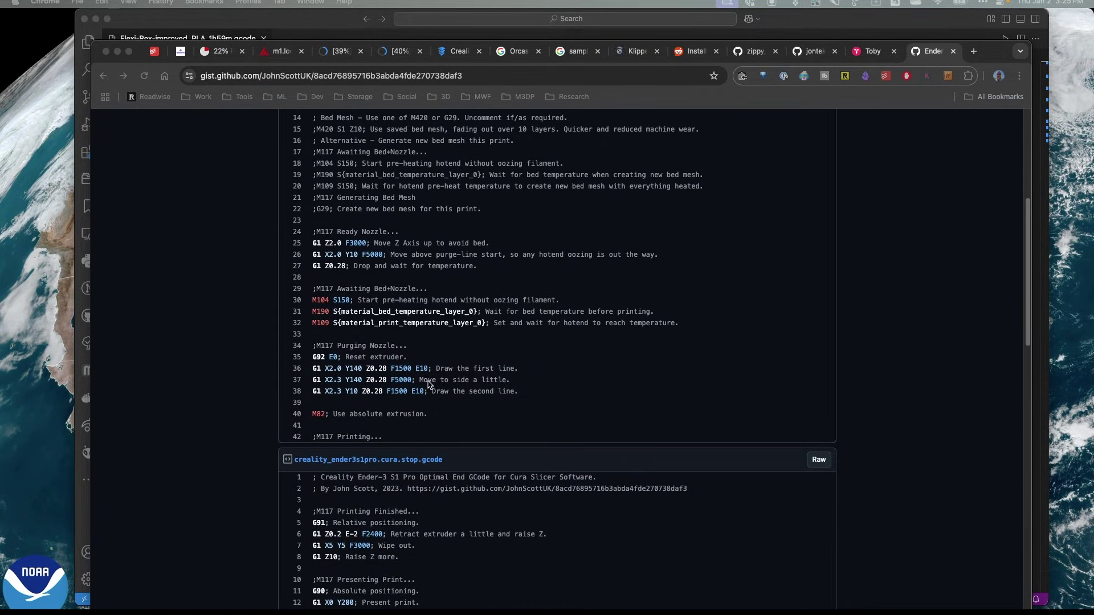
pyautogui.scroll(12, 439, 391)
pyautogui.scroll(-15, 442, 392)
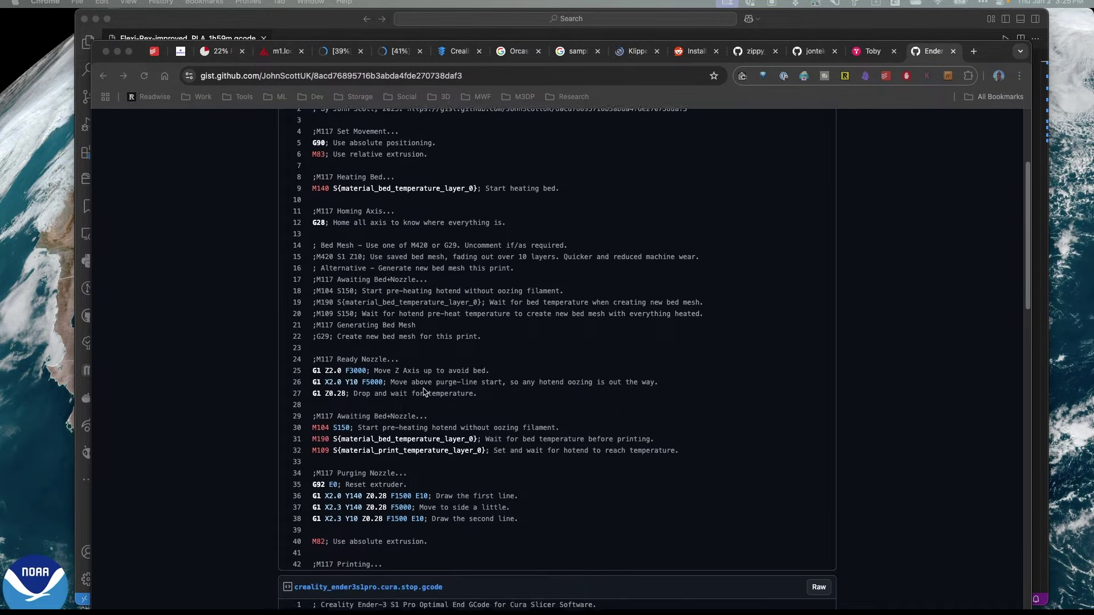
pyautogui.scroll(-6, 422, 395)
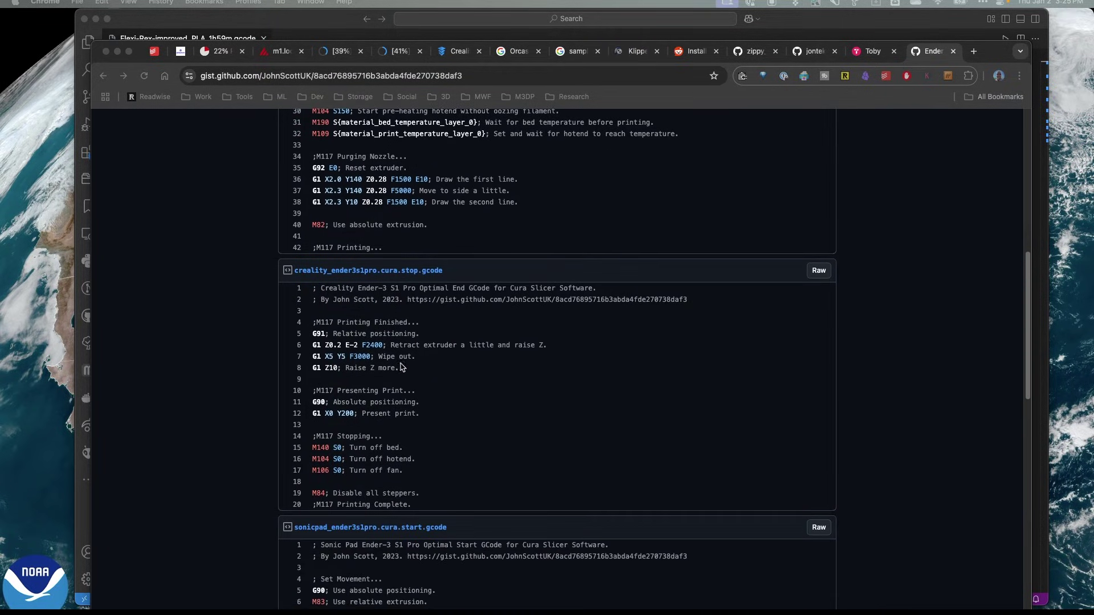
pyautogui.scroll(-7, 403, 393)
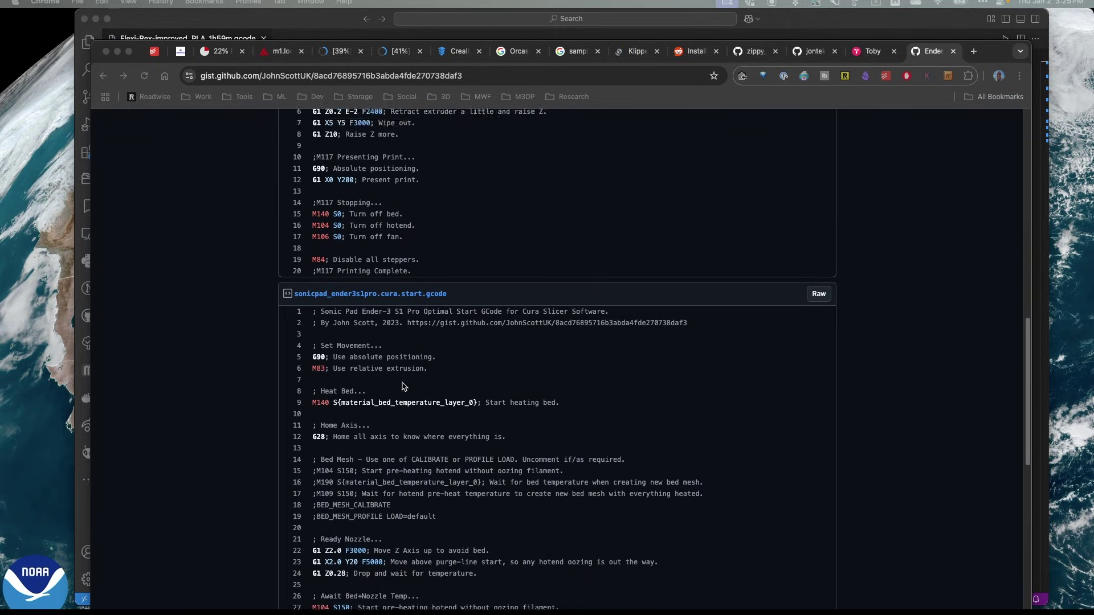
pyautogui.scroll(20, 392, 330)
pyautogui.scroll(-15, 387, 364)
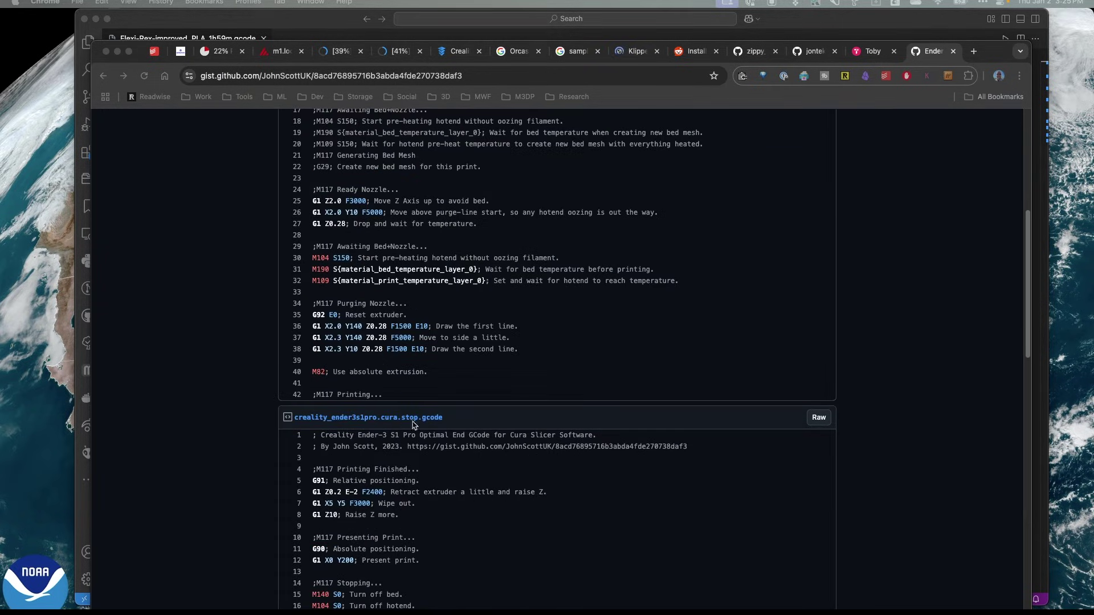
pyautogui.scroll(-9, 413, 422)
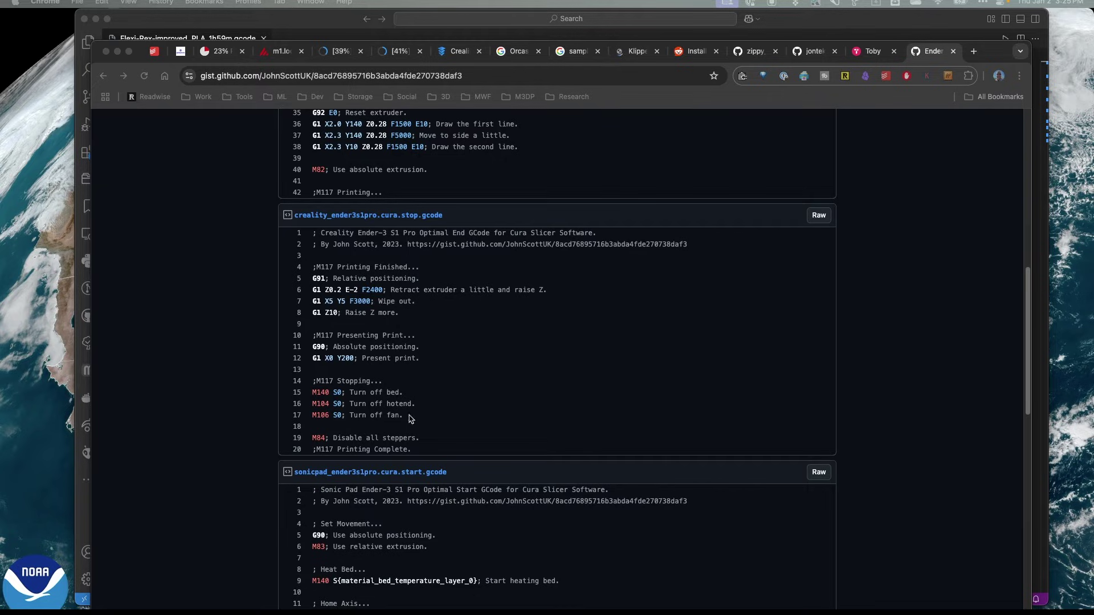
pyautogui.scroll(-1, 410, 419)
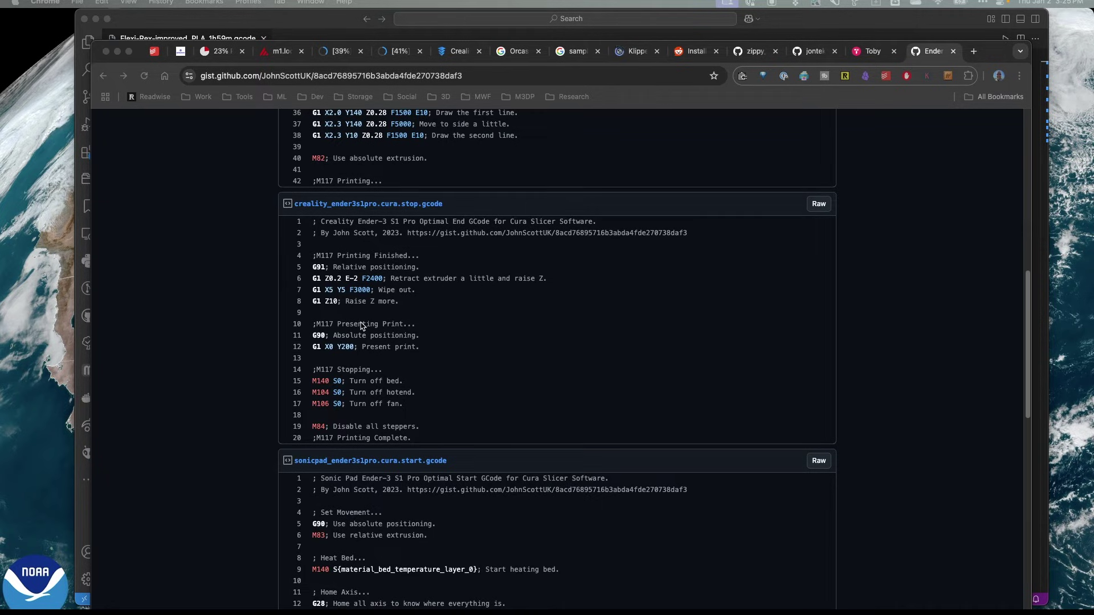
pyautogui.scroll(-10, 412, 358)
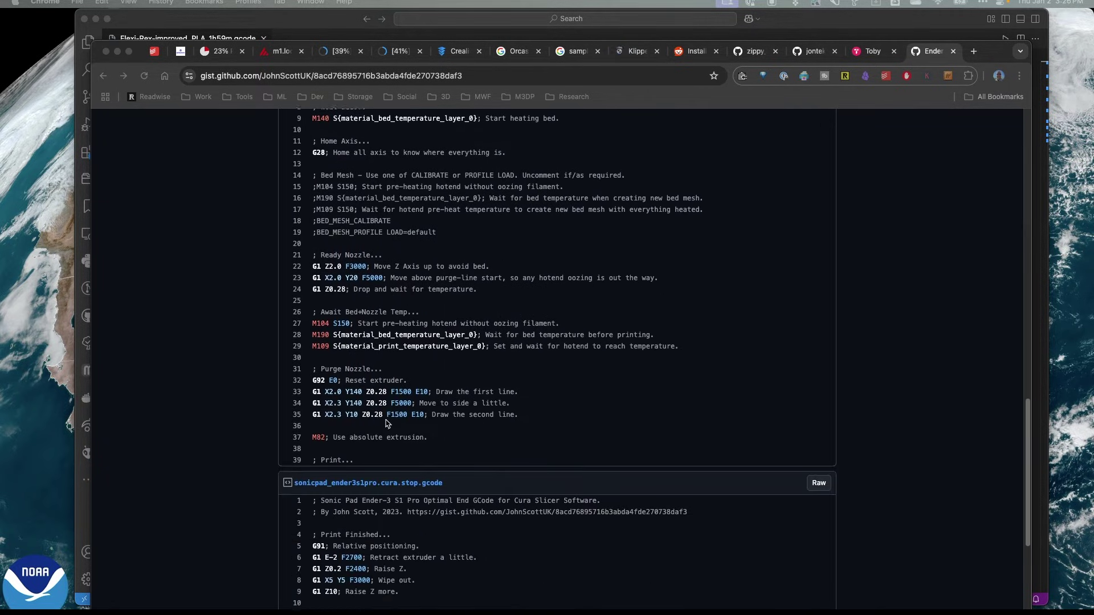
pyautogui.scroll(-5, 387, 423)
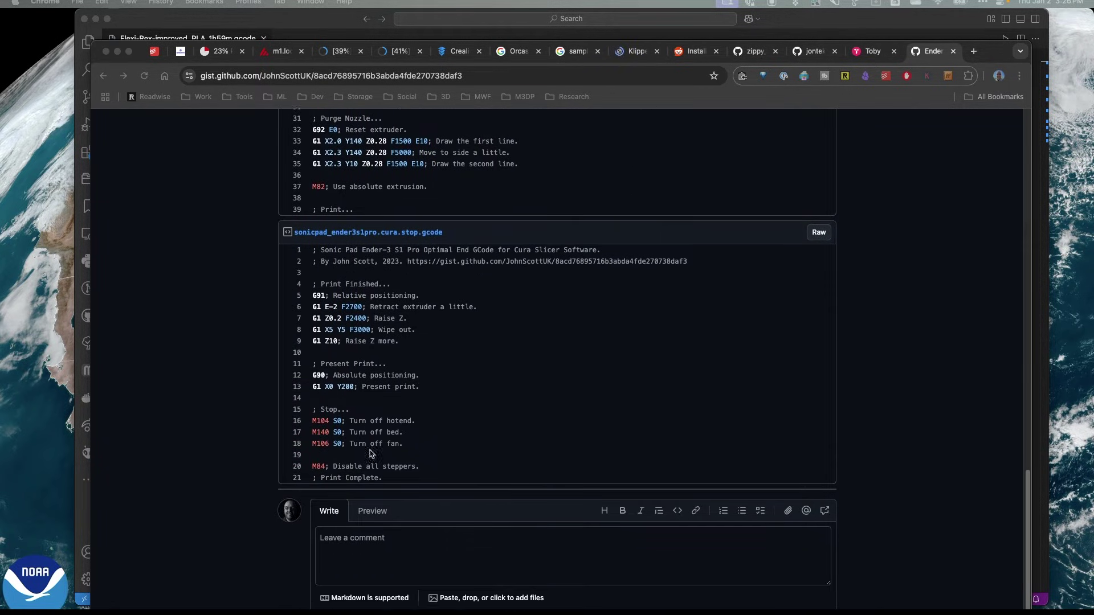
pyautogui.scroll(-1, 371, 453)
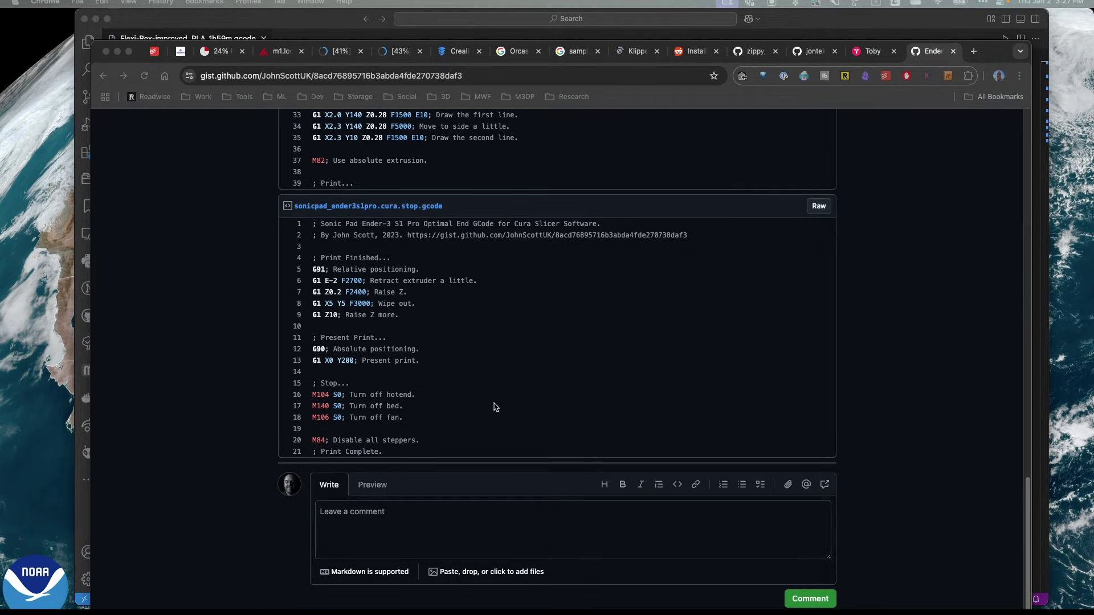
pyautogui.scroll(4, 490, 433)
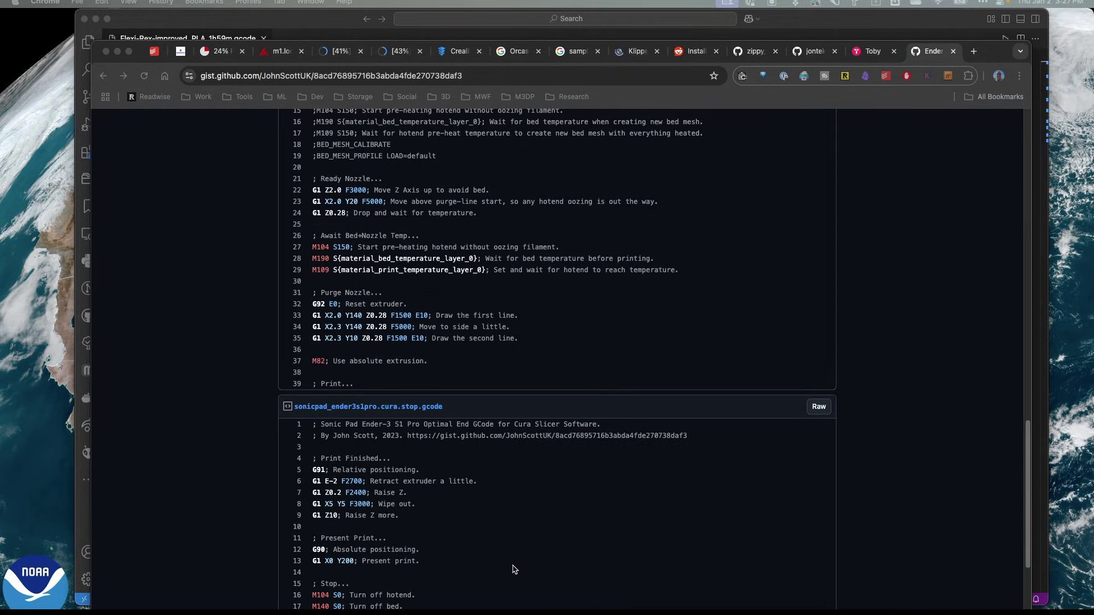